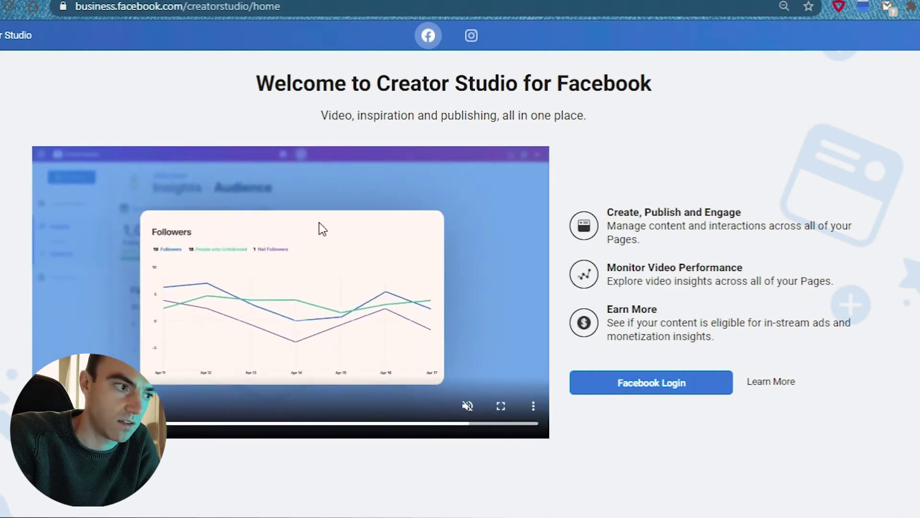
# Log in to Creator Studio with Facebook and open the Instagram account's Posts library.
pyautogui.click(469, 45)
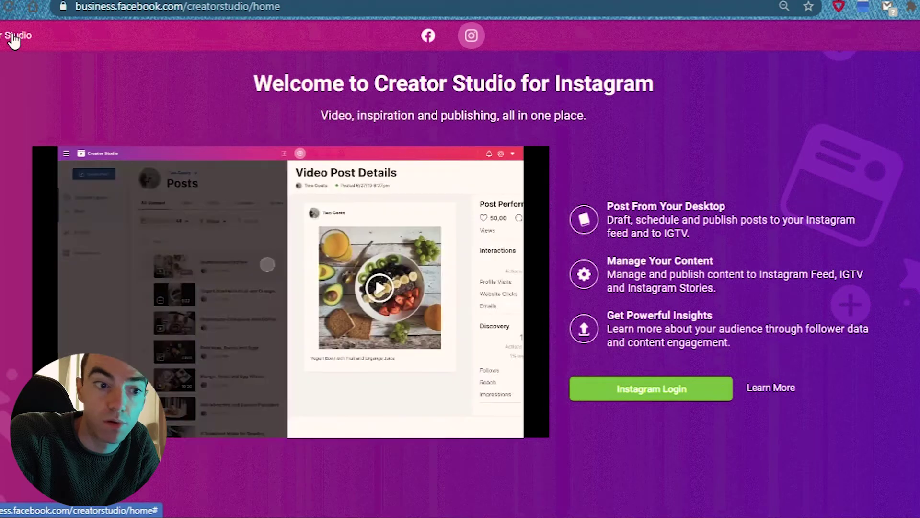
pyautogui.click(429, 38)
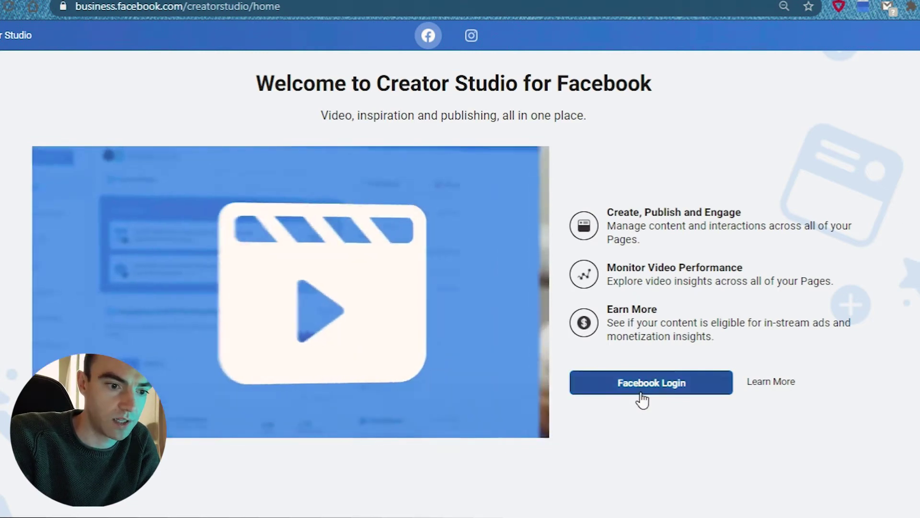
pyautogui.click(640, 391)
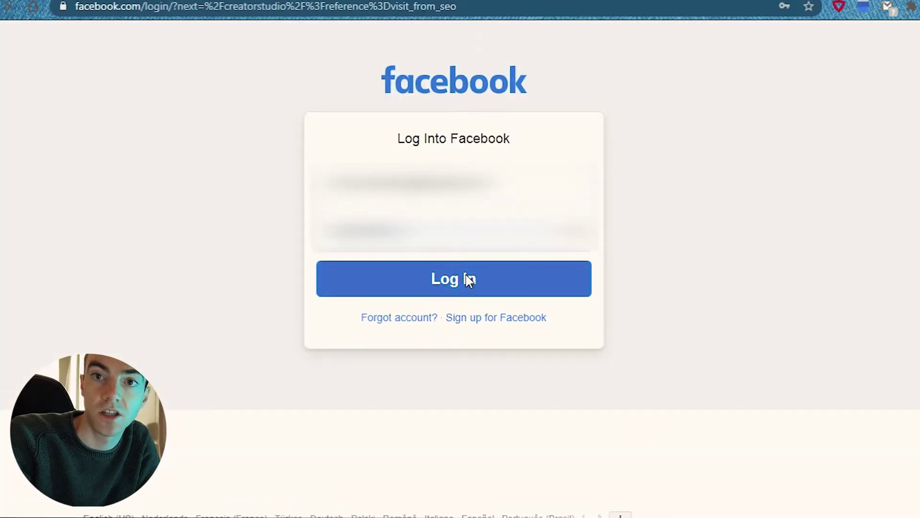
pyautogui.click(469, 280)
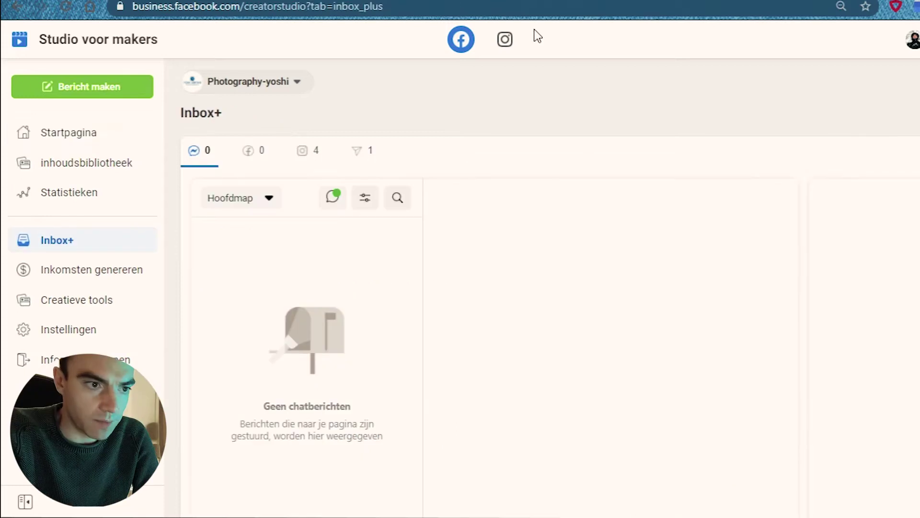
pyautogui.click(505, 40)
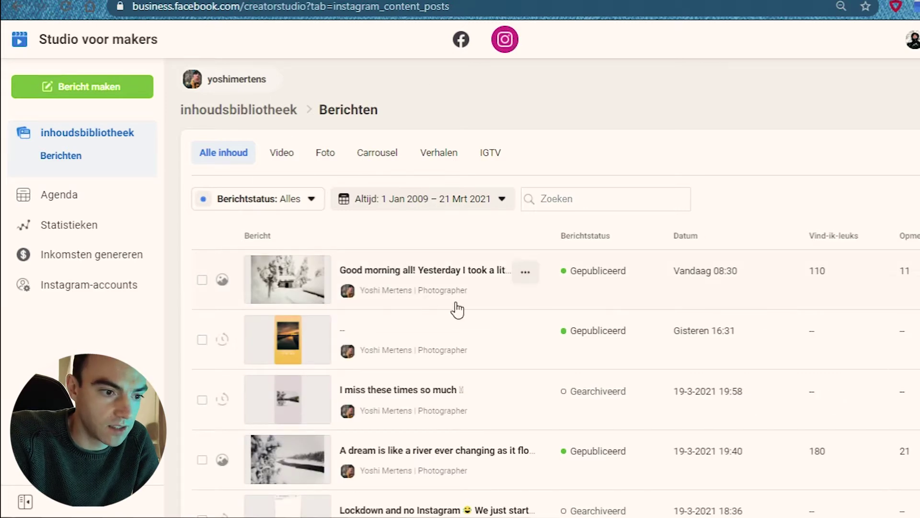
pyautogui.scroll(-10, 348, 368)
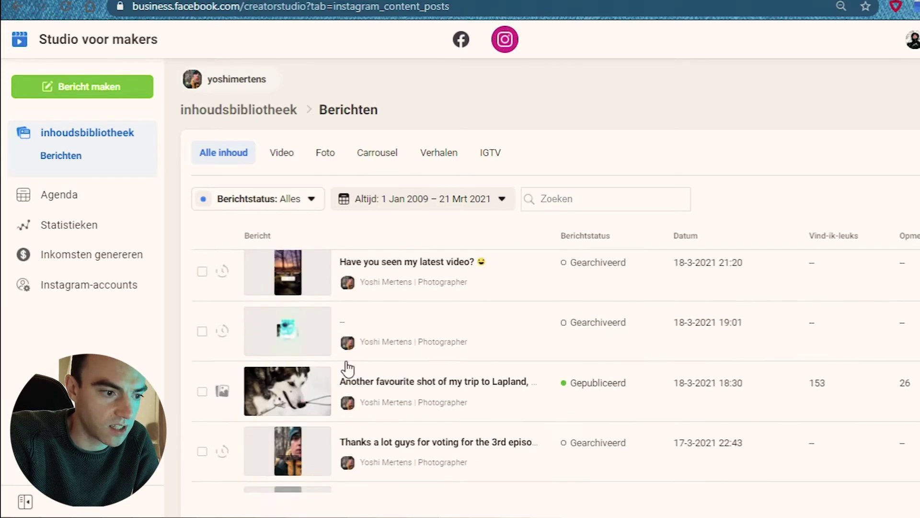
pyautogui.scroll(10, 349, 367)
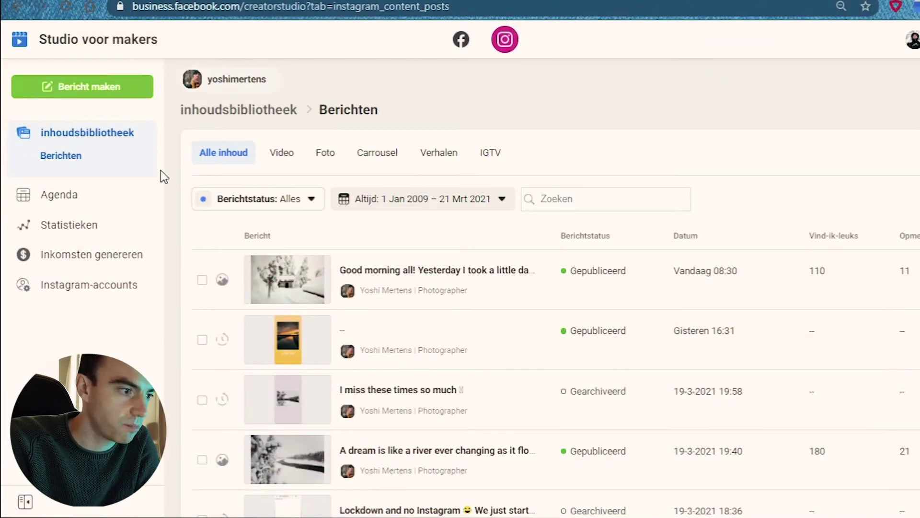
# Scroll through the March 2021 Agenda, then open Statistieken showing 6 posts for 14–20 Mrt.
pyautogui.click(91, 204)
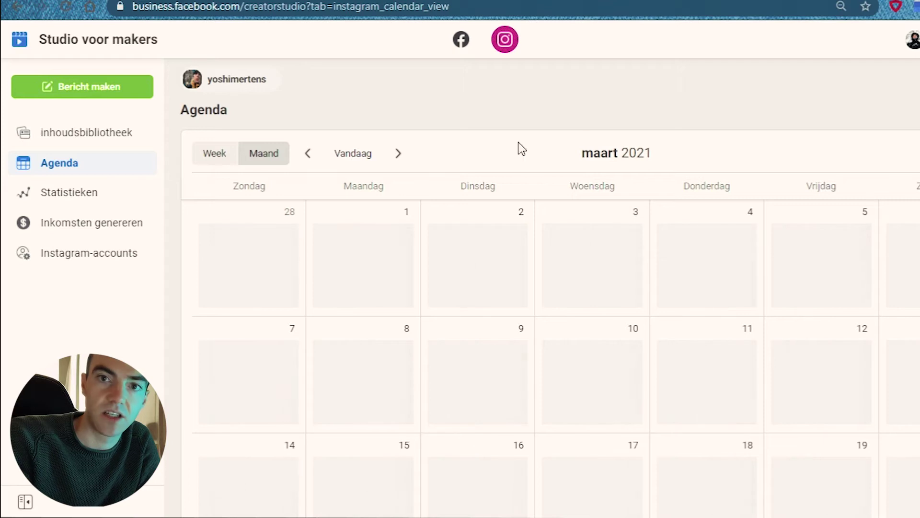
pyautogui.scroll(-4, 729, 330)
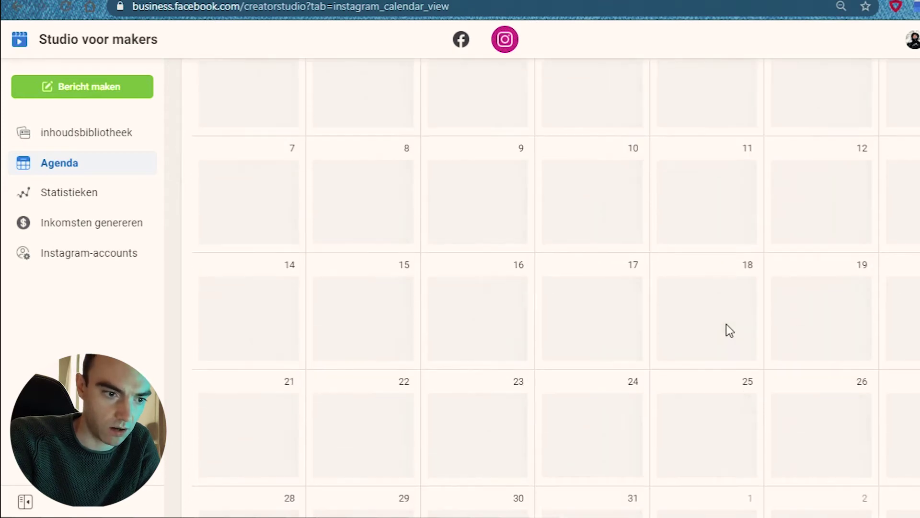
pyautogui.scroll(4, 728, 330)
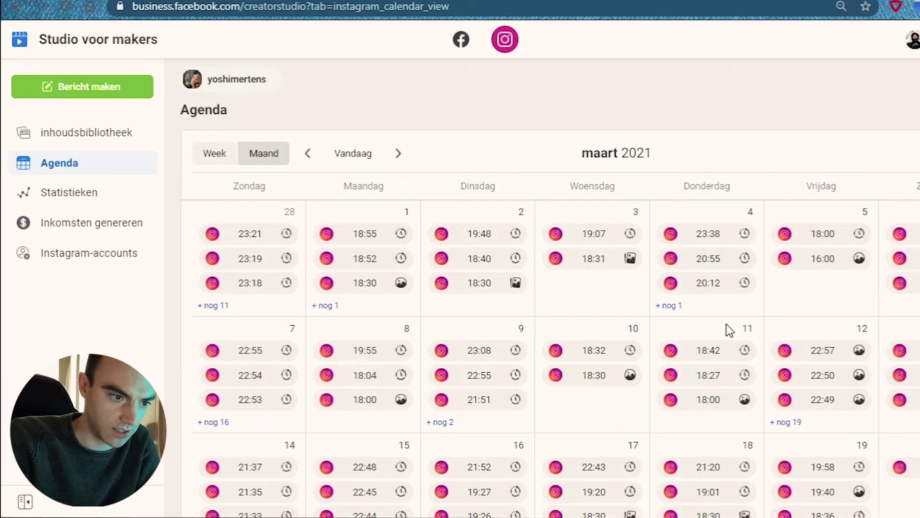
pyautogui.scroll(-1, 726, 324)
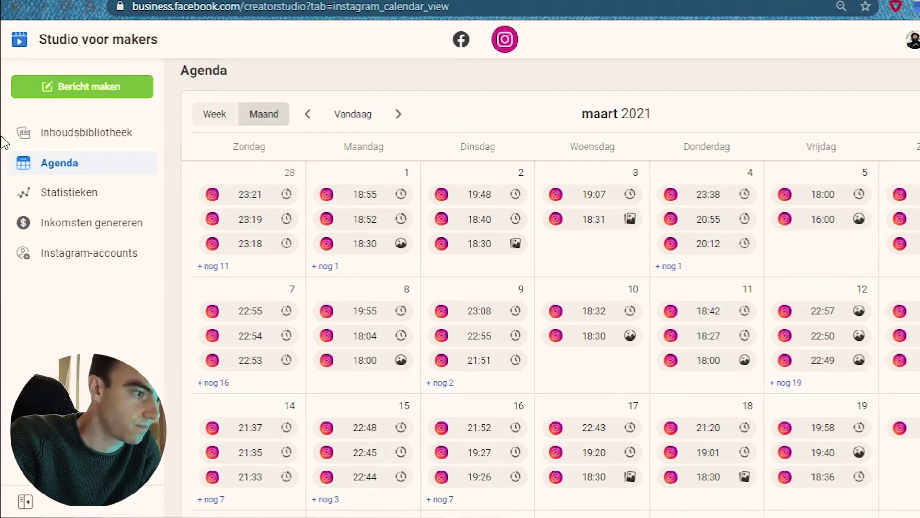
pyautogui.click(66, 196)
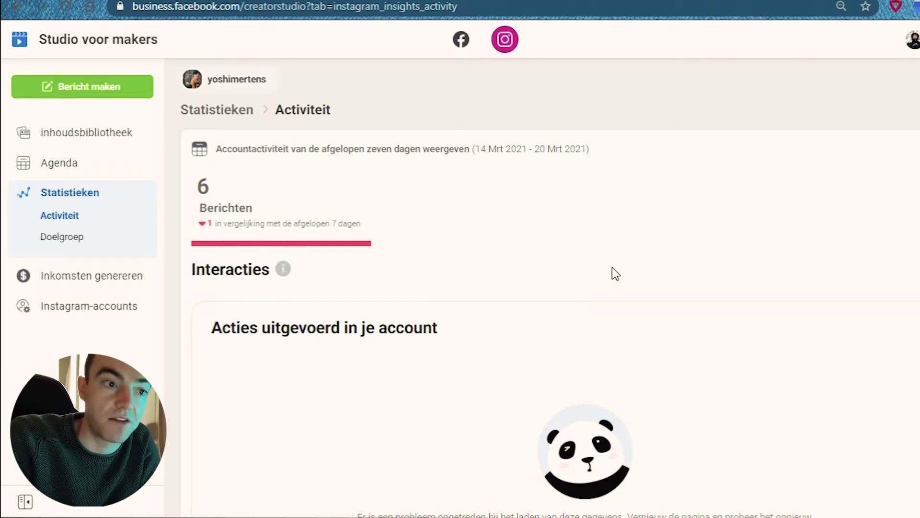
# Inspect the Bereik chart's 2.566 weekly reach peaking on 15 Mrt, then open Doelgroep.
pyautogui.scroll(-15, 611, 266)
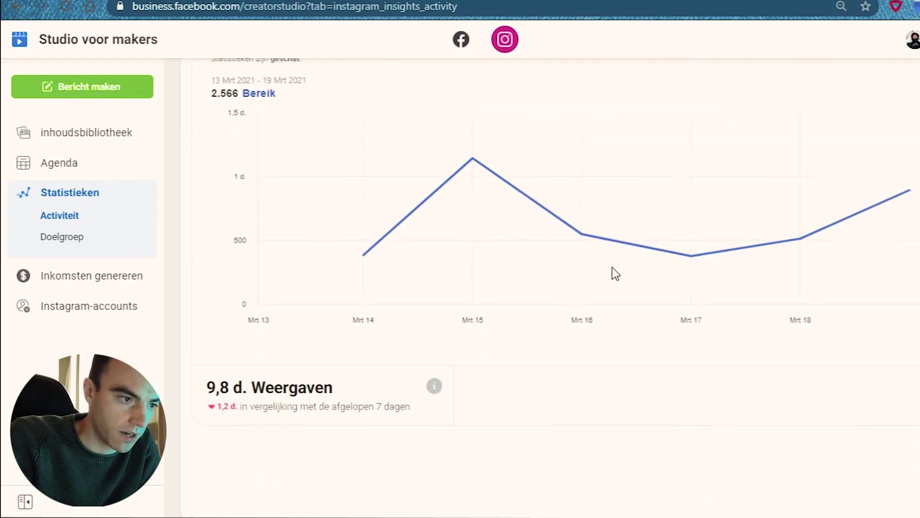
pyautogui.moveTo(497, 131)
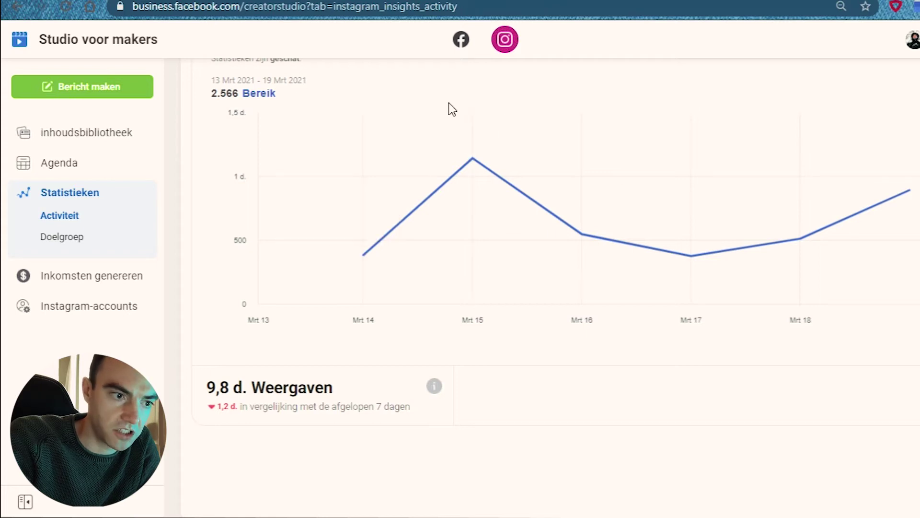
pyautogui.moveTo(877, 195)
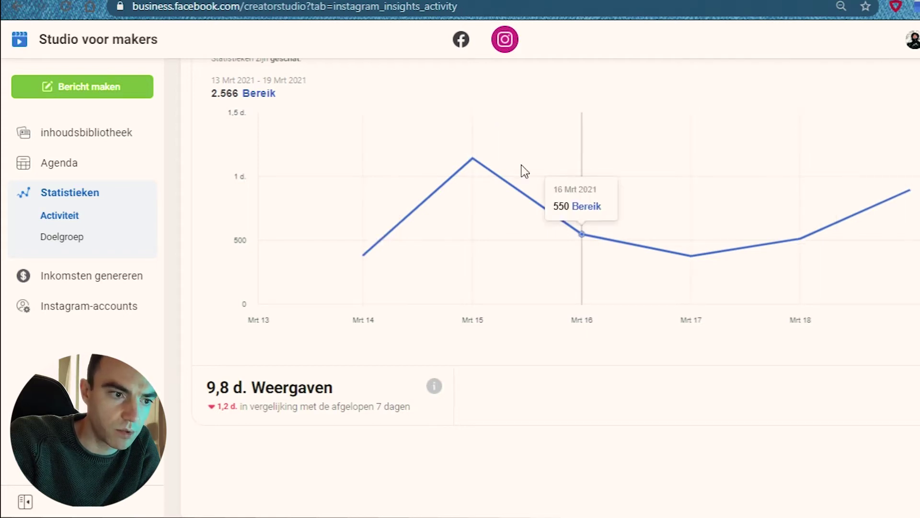
pyautogui.moveTo(457, 148)
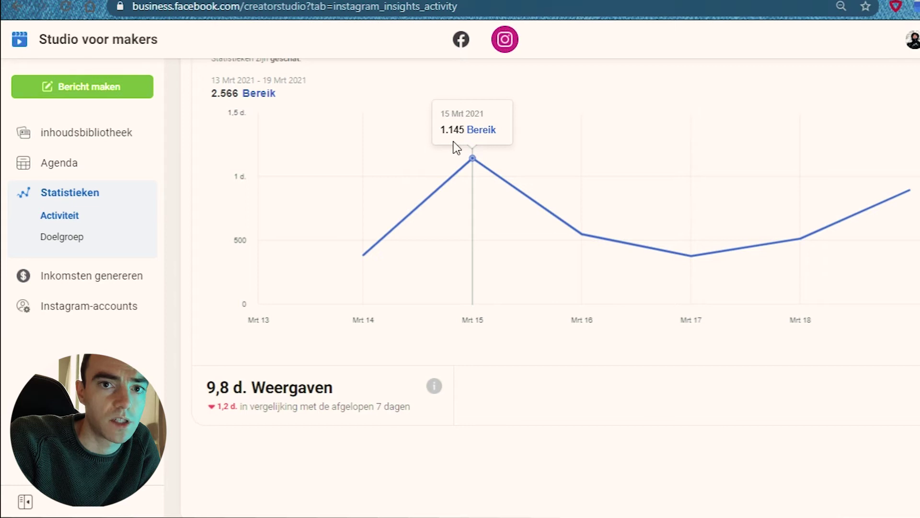
pyautogui.scroll(10, 456, 148)
pyautogui.scroll(-10, 457, 147)
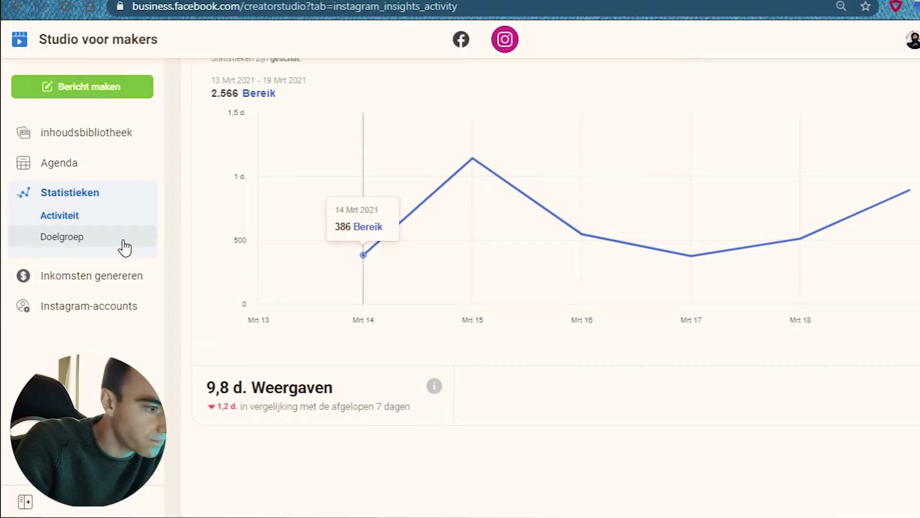
pyautogui.scroll(10, 482, 214)
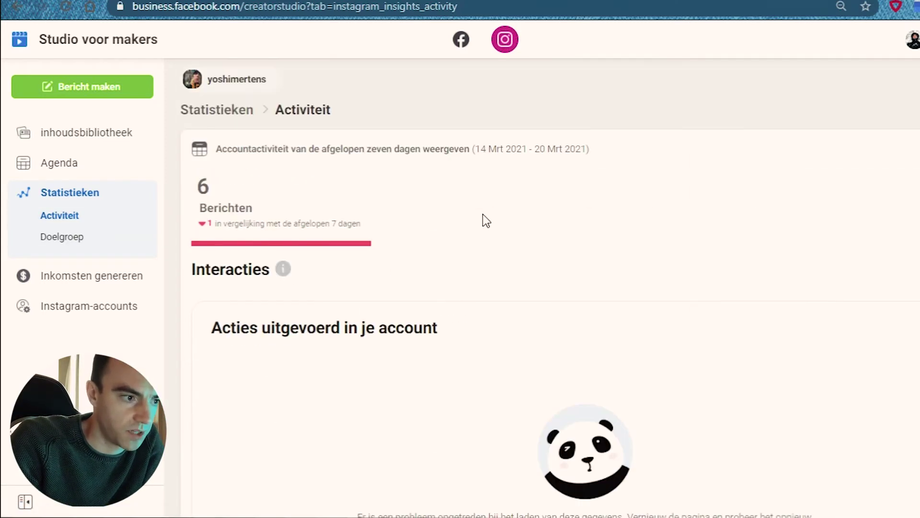
pyautogui.scroll(-10, 482, 214)
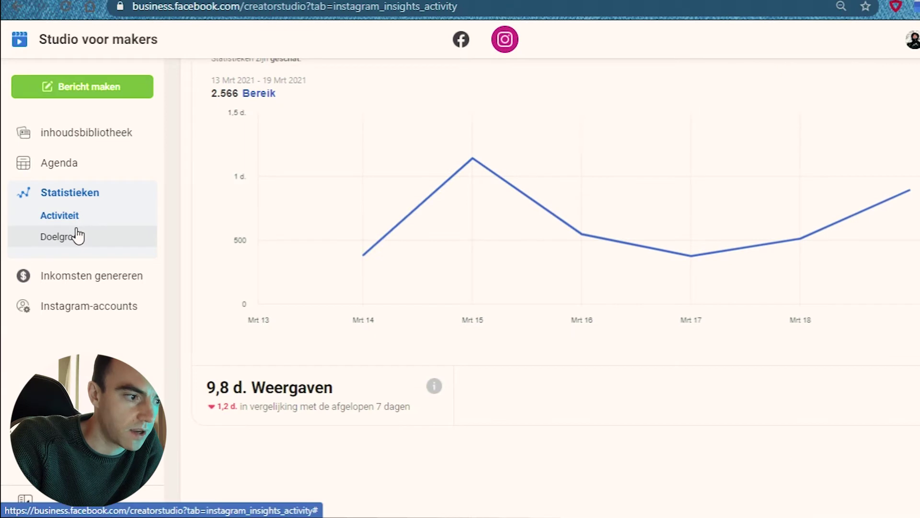
pyautogui.click(77, 235)
# Scroll through the Doelgroep follower audience statistics.
pyautogui.scroll(-10, 496, 338)
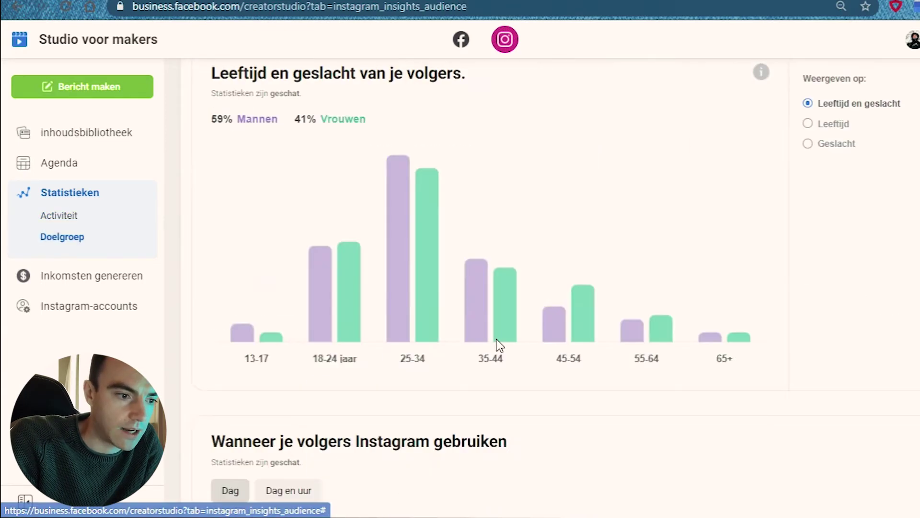
pyautogui.scroll(-5, 497, 345)
pyautogui.scroll(15, 497, 346)
pyautogui.scroll(-7, 363, 365)
pyautogui.moveTo(406, 178)
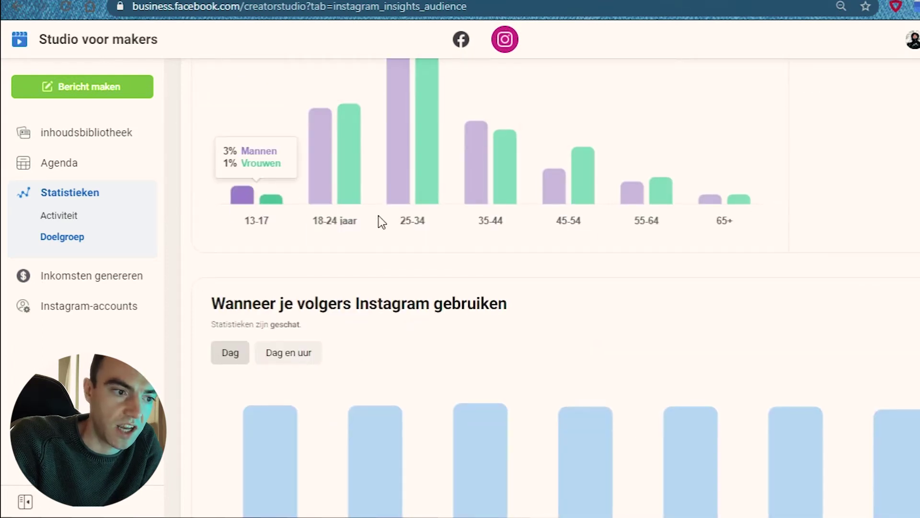
pyautogui.moveTo(392, 191)
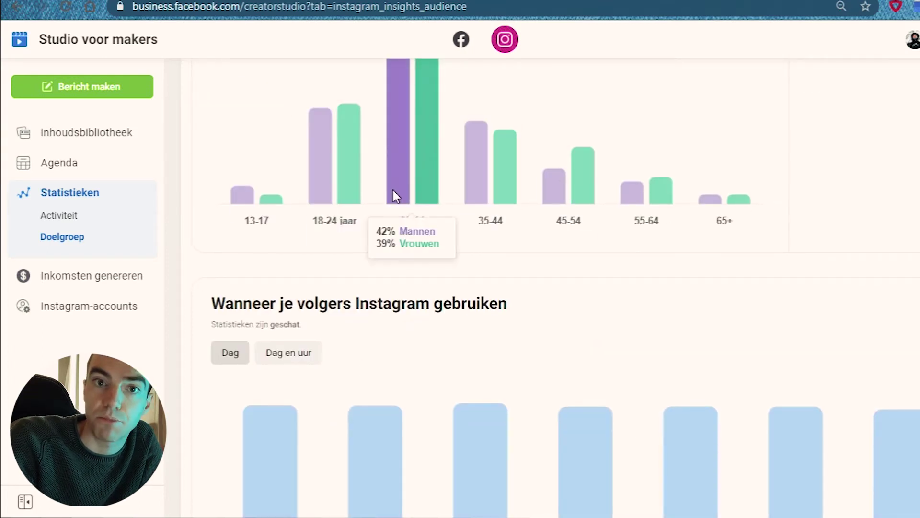
pyautogui.scroll(-5, 392, 191)
pyautogui.moveTo(575, 268)
pyautogui.scroll(-4, 575, 273)
pyautogui.scroll(8, 575, 273)
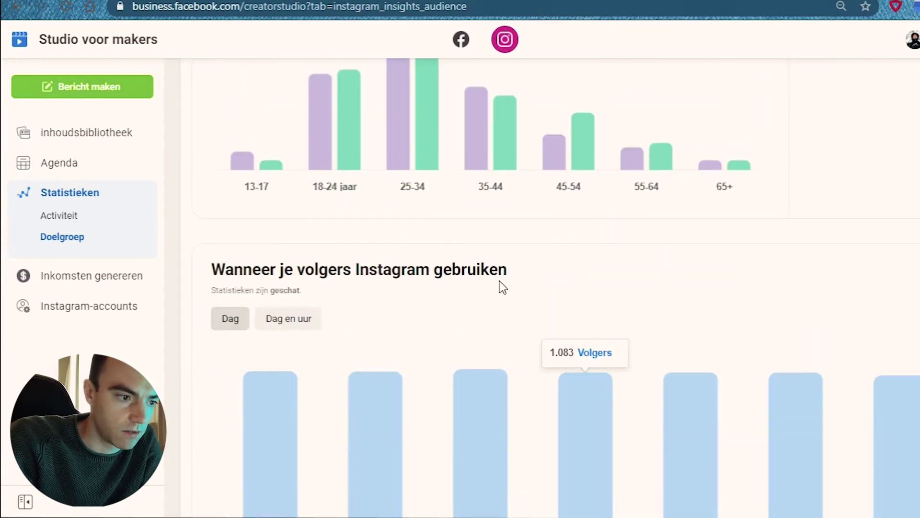
# Show when followers are online as a Dag en uur heatmap.
pyautogui.click(273, 331)
pyautogui.scroll(-3, 277, 333)
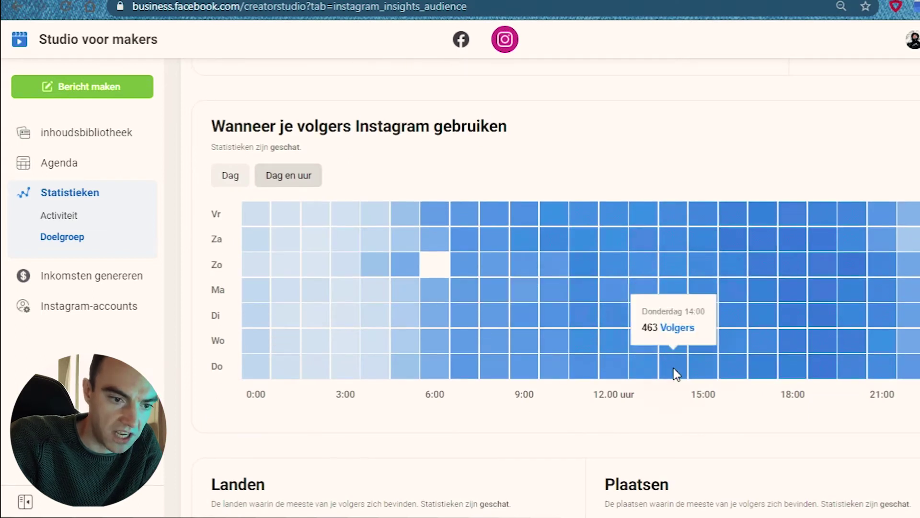
pyautogui.moveTo(686, 284)
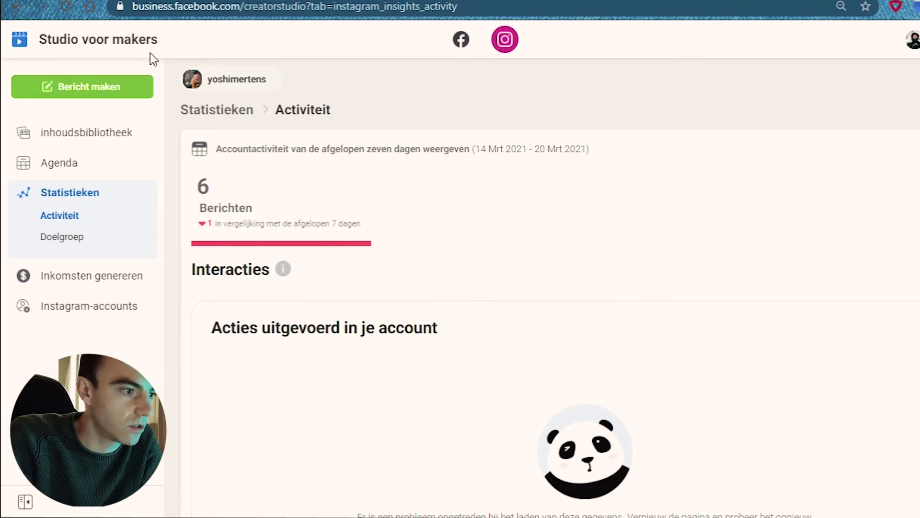
# Open the Bericht maken dropdown offering Instagram feed or IGTV.
pyautogui.click(95, 89)
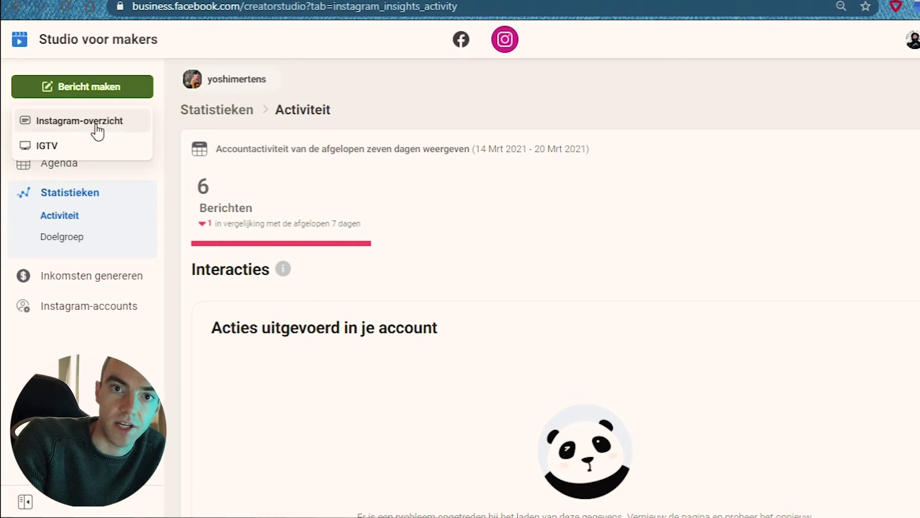
# Start a new Instagram feed post and choose Van bestandsupload under '+ Inhoud toevoegen'.
pyautogui.click(97, 125)
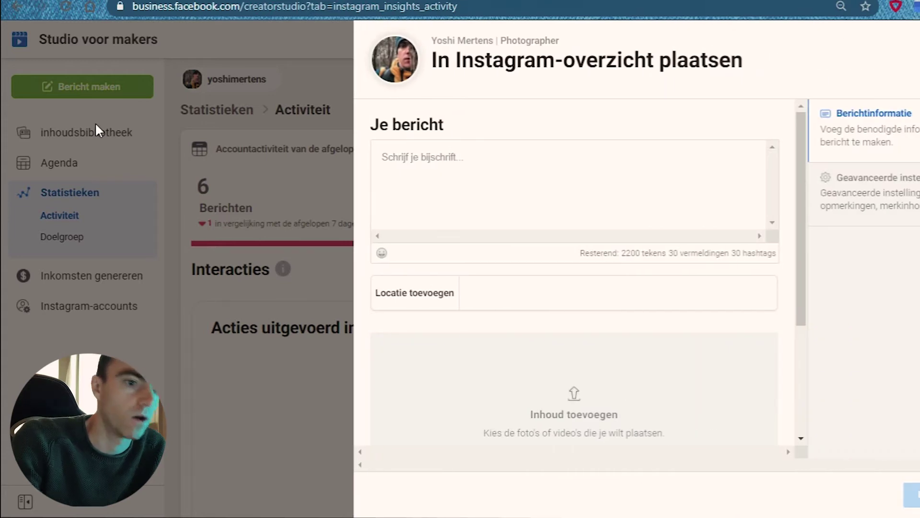
pyautogui.click(698, 170)
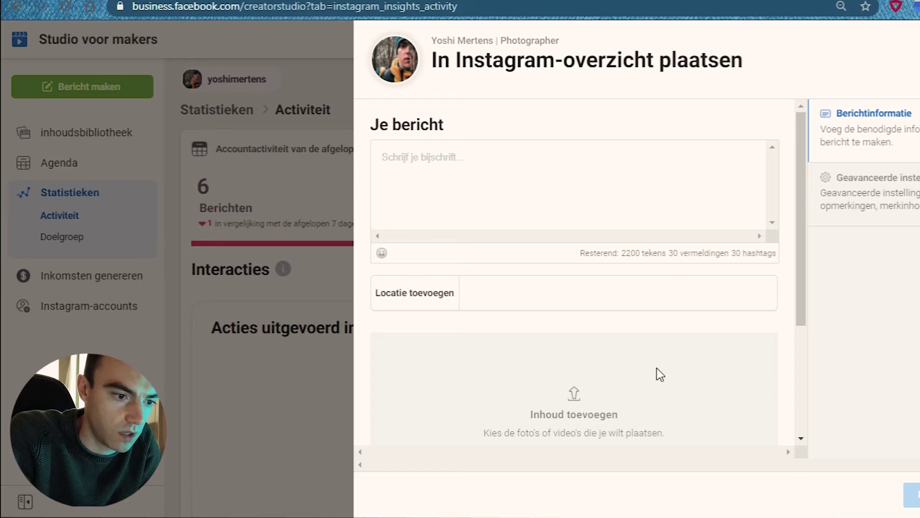
pyautogui.scroll(-3, 656, 368)
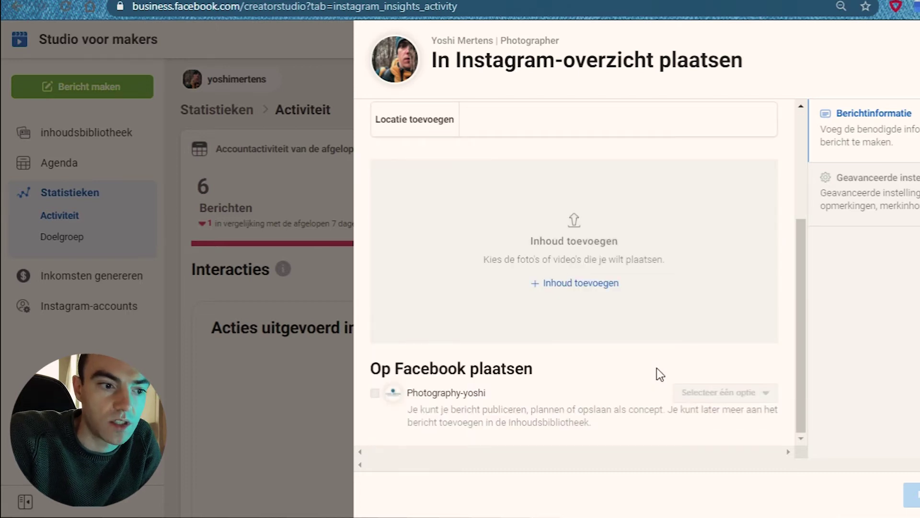
pyautogui.click(596, 293)
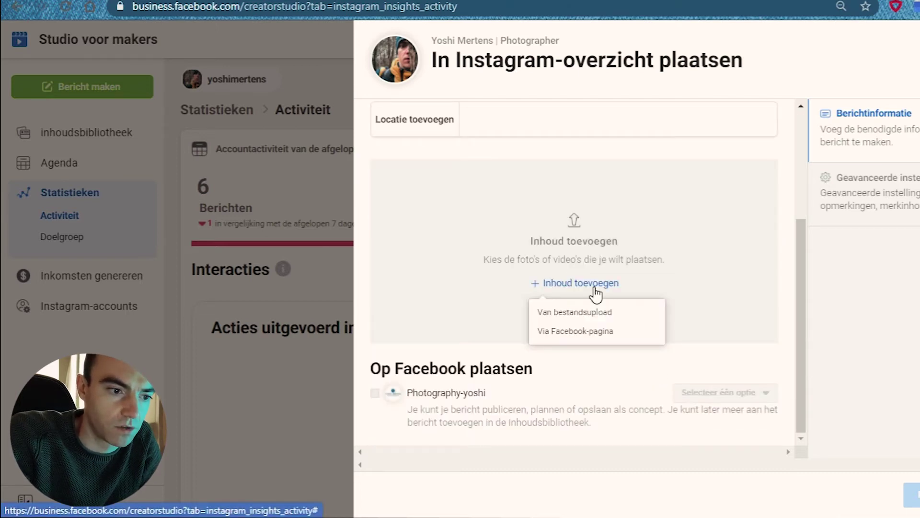
pyautogui.click(562, 311)
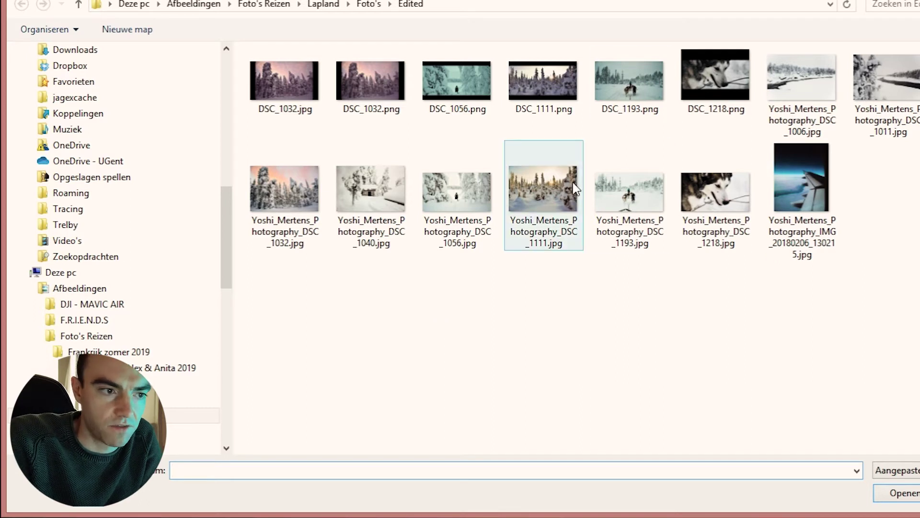
# Select both DSC_1032 snow-forest photos and the plane-wing photo, and upload them.
pyautogui.click(271, 182)
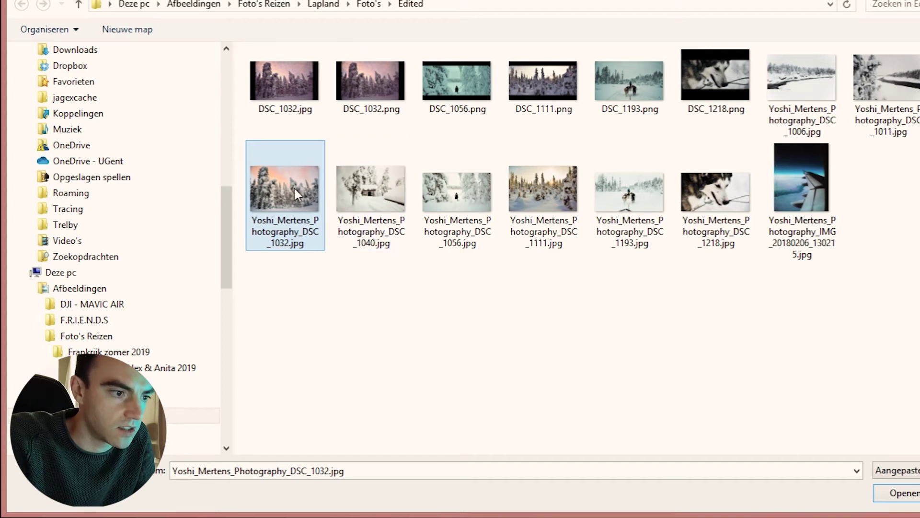
pyautogui.moveTo(347, 236)
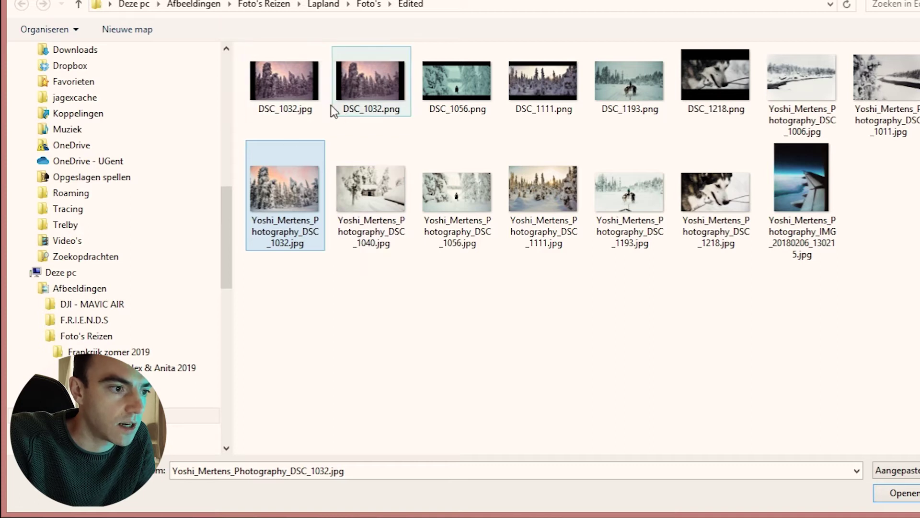
pyautogui.keyDown('ctrl'); pyautogui.click(304, 95); pyautogui.keyUp('ctrl')
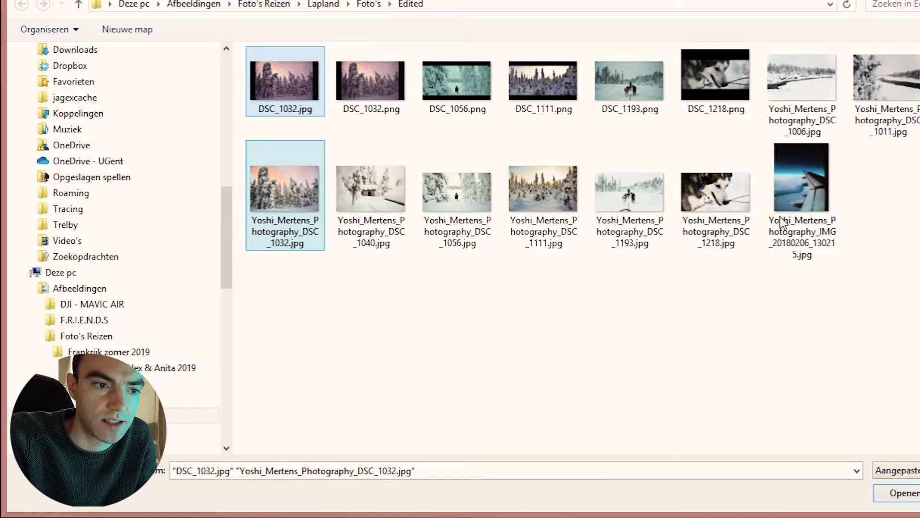
pyautogui.keyDown('ctrl'); pyautogui.click(805, 189); pyautogui.keyUp('ctrl')
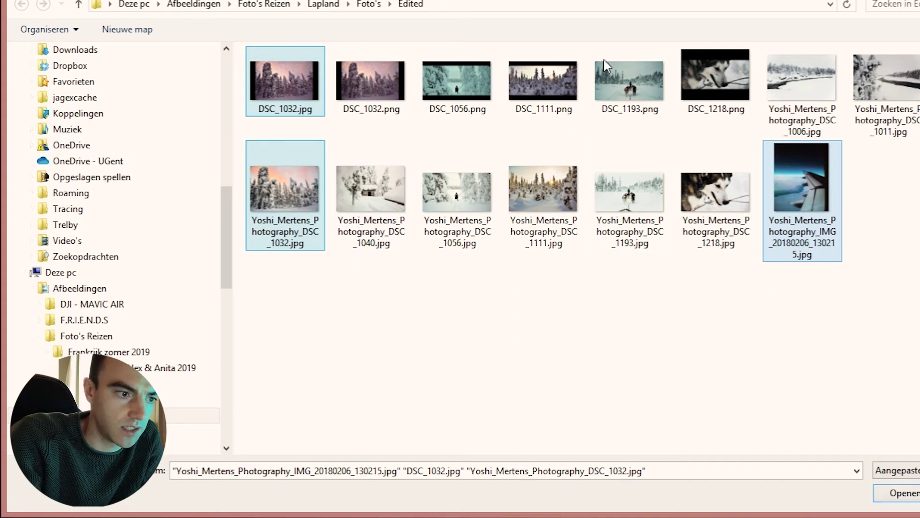
pyautogui.moveTo(768, 225)
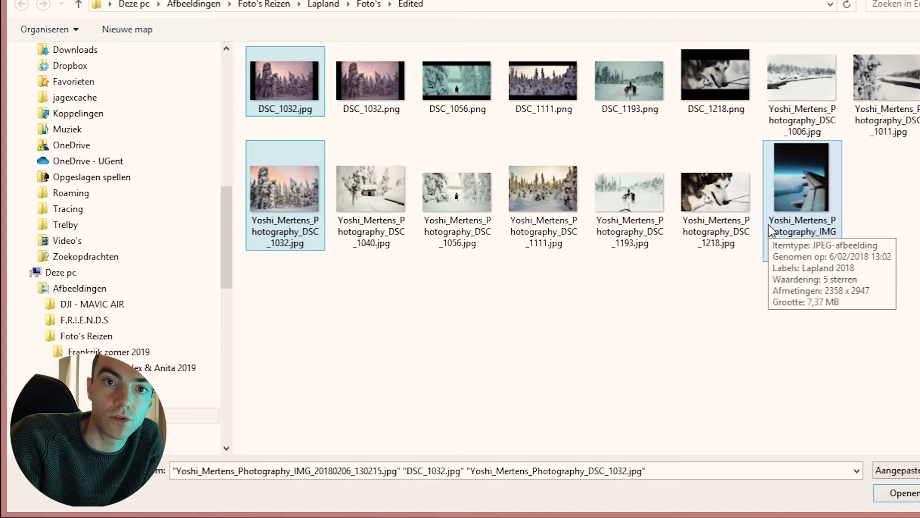
pyautogui.click(905, 494)
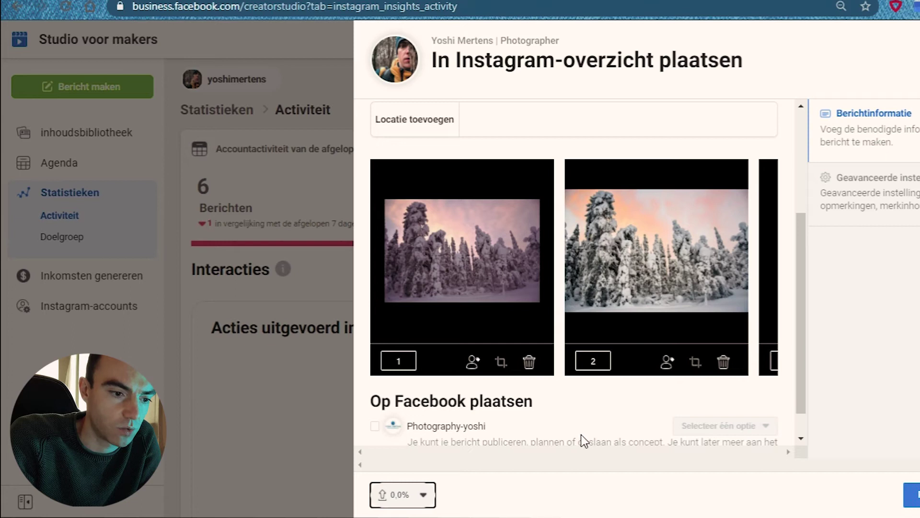
# Tick the linked Facebook page under 'Op Facebook plaatsen' to cross-post the carousel.
pyautogui.scroll(-1, 581, 434)
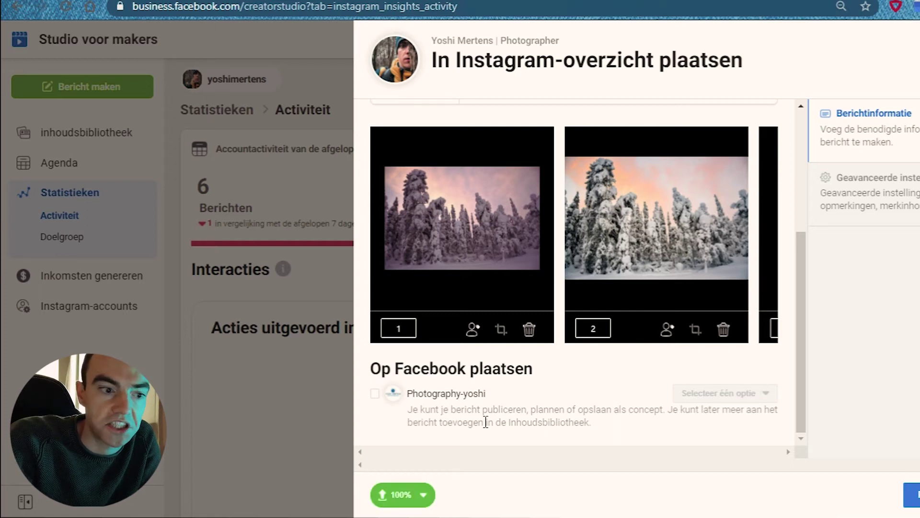
pyautogui.click(375, 394)
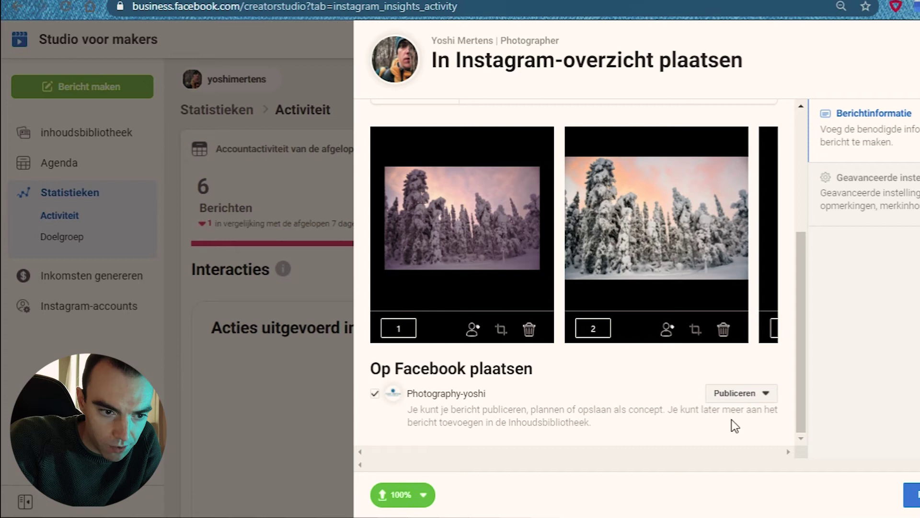
# Schedule the Facebook cross-post with Planning for 21-3-2021 at 18:30.
pyautogui.click(766, 400)
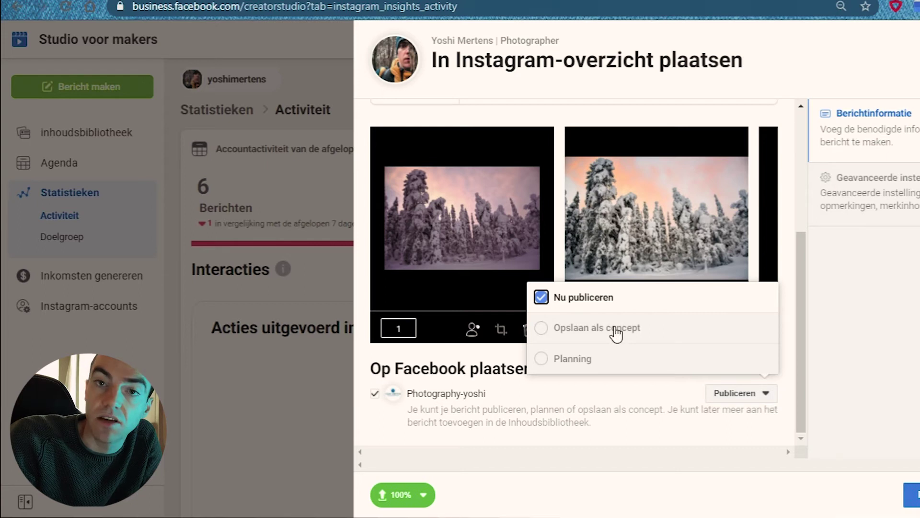
pyautogui.click(569, 361)
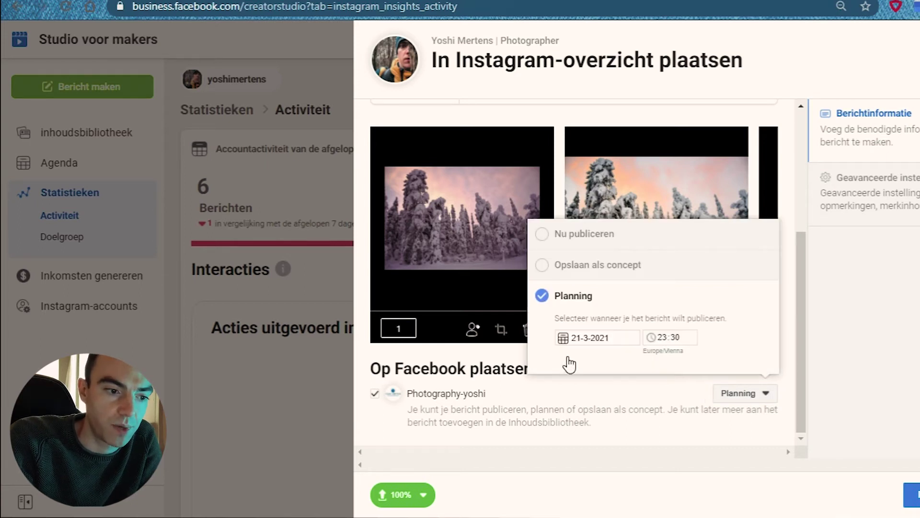
pyautogui.click(587, 336)
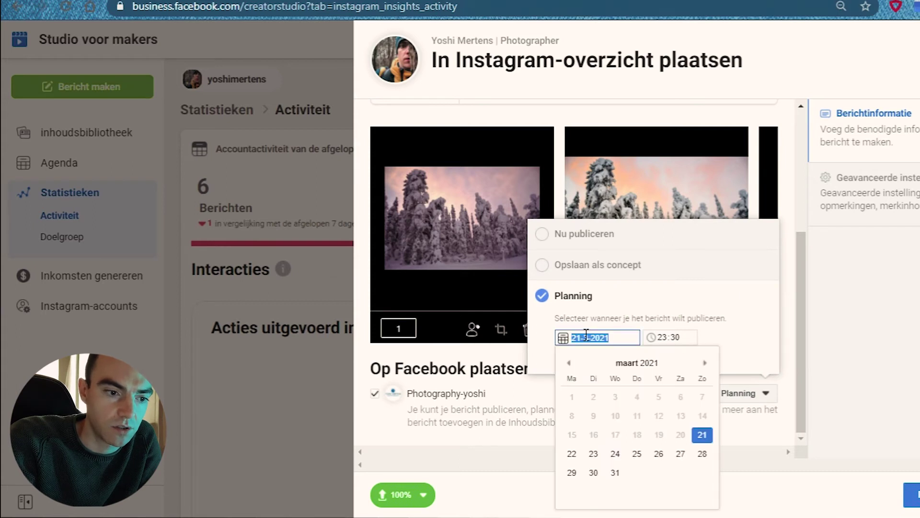
pyautogui.click(702, 434)
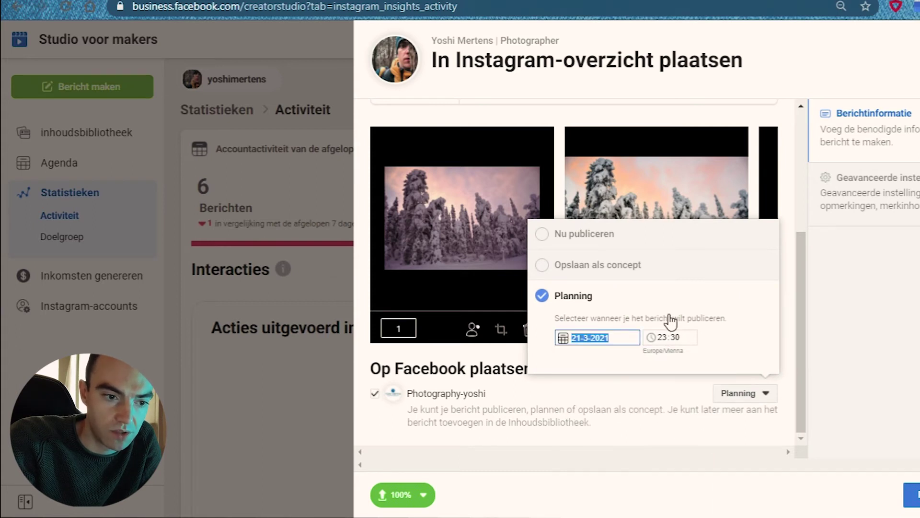
pyautogui.click(661, 335)
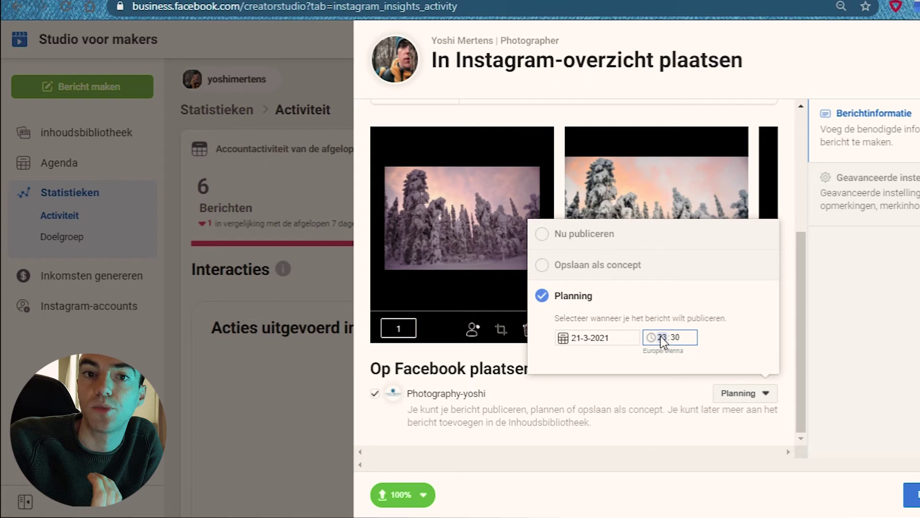
pyautogui.write('18')
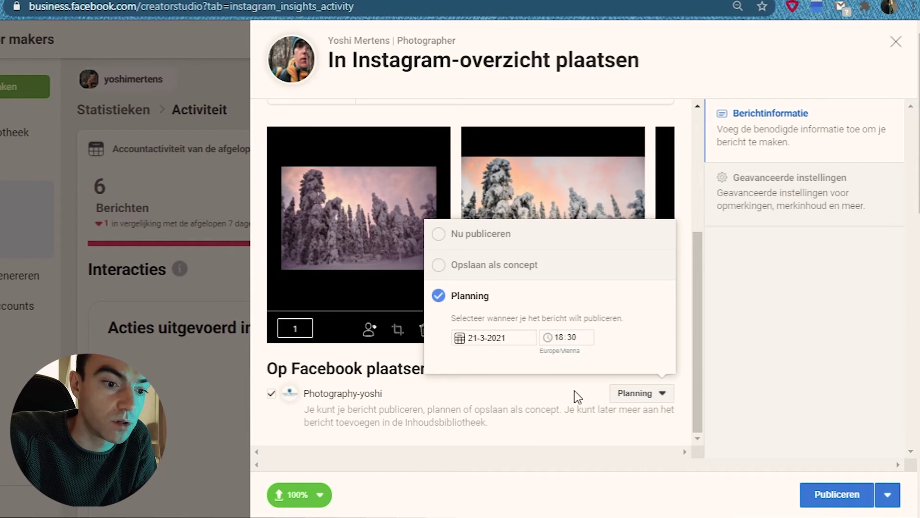
pyautogui.click(575, 390)
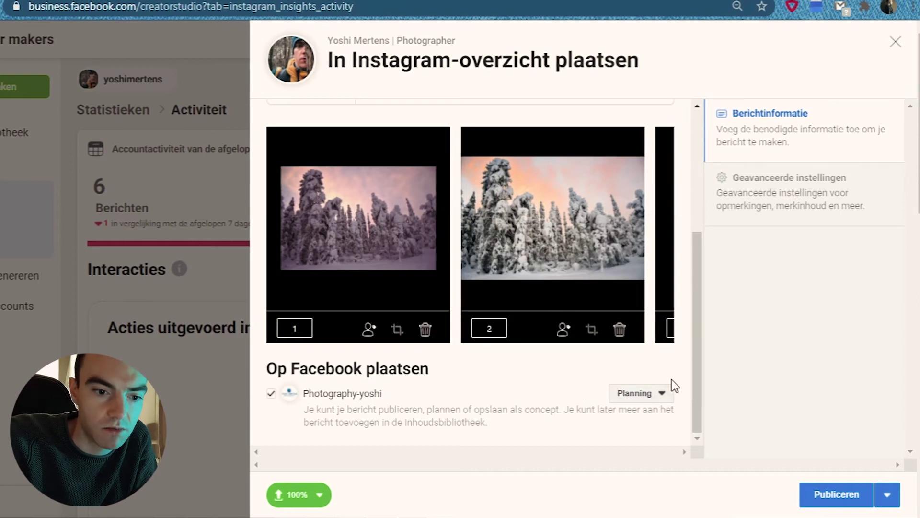
# Set the Instagram post to Planning with publish hour 18.
pyautogui.click(889, 496)
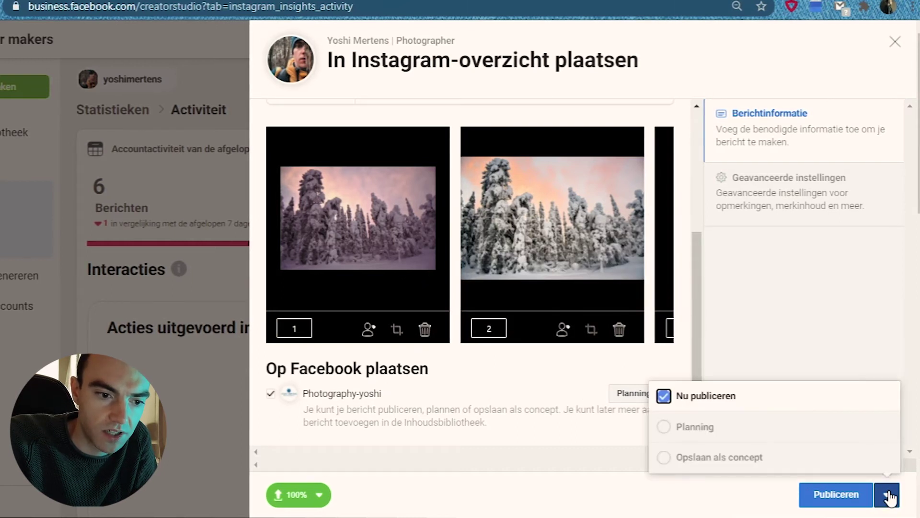
pyautogui.click(682, 433)
pyautogui.click(781, 406)
pyautogui.write('18:30')
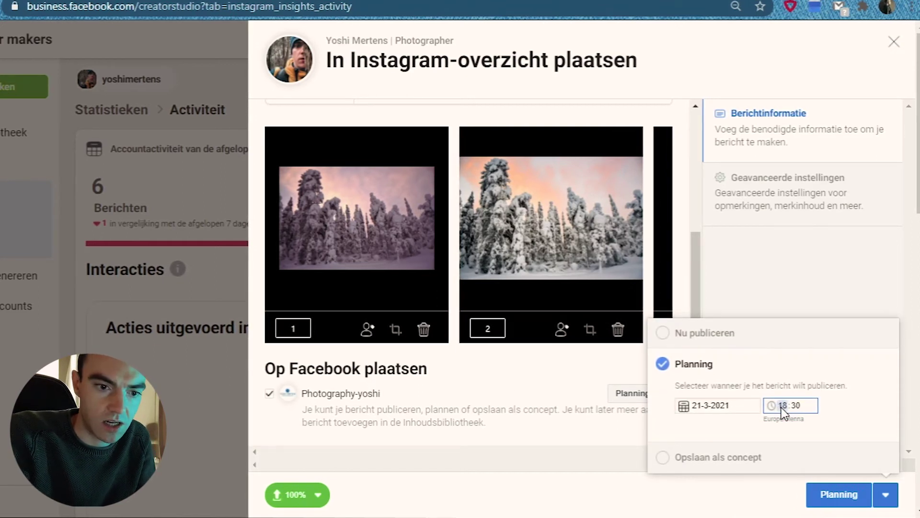
# Move the pink-sky snow-forest photo to position 1 in the carousel.
pyautogui.click(590, 439)
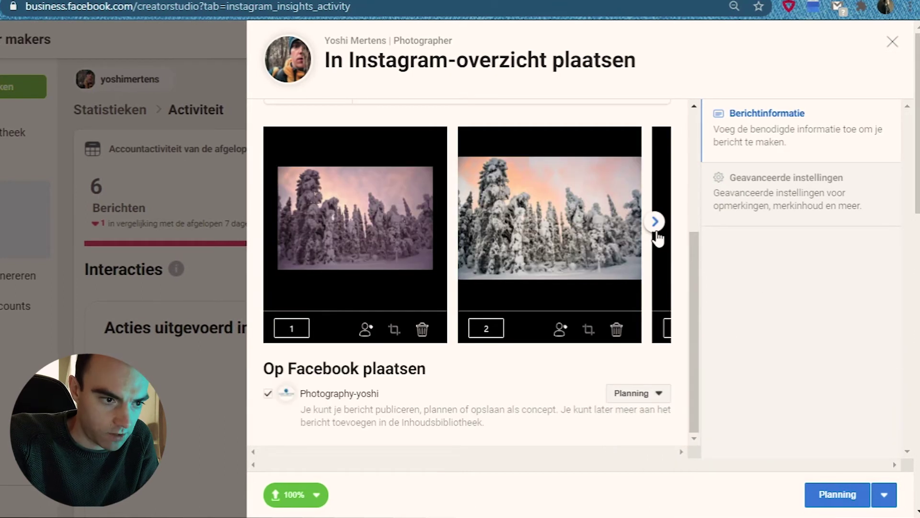
pyautogui.click(655, 221)
pyautogui.click(279, 222)
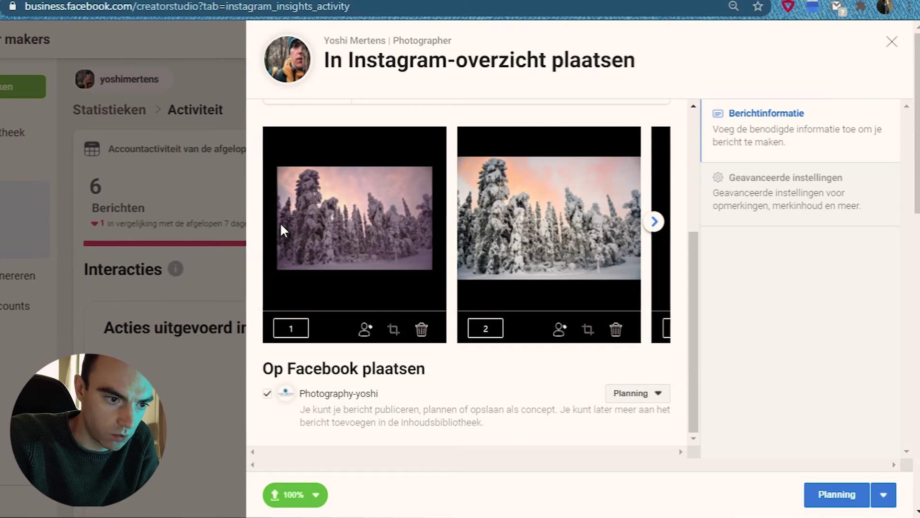
pyautogui.doubleClick(485, 328)
pyautogui.write('1')
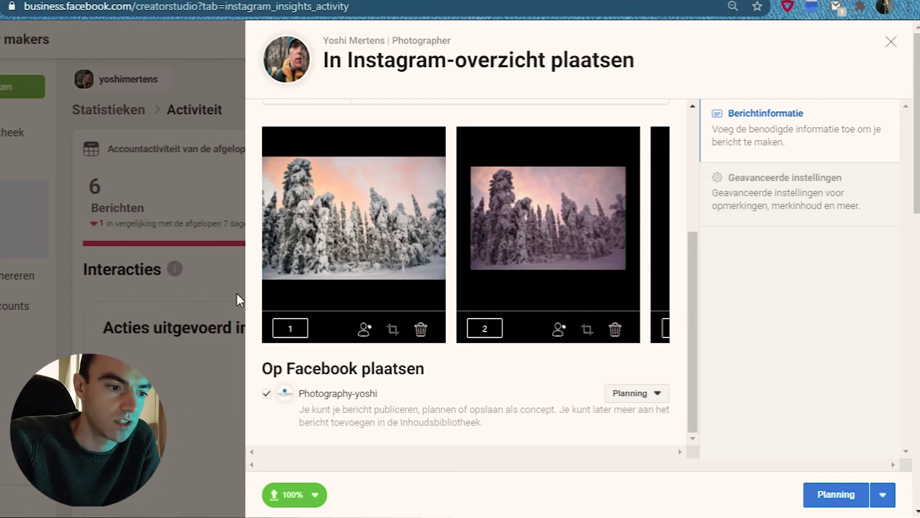
pyautogui.click(481, 329)
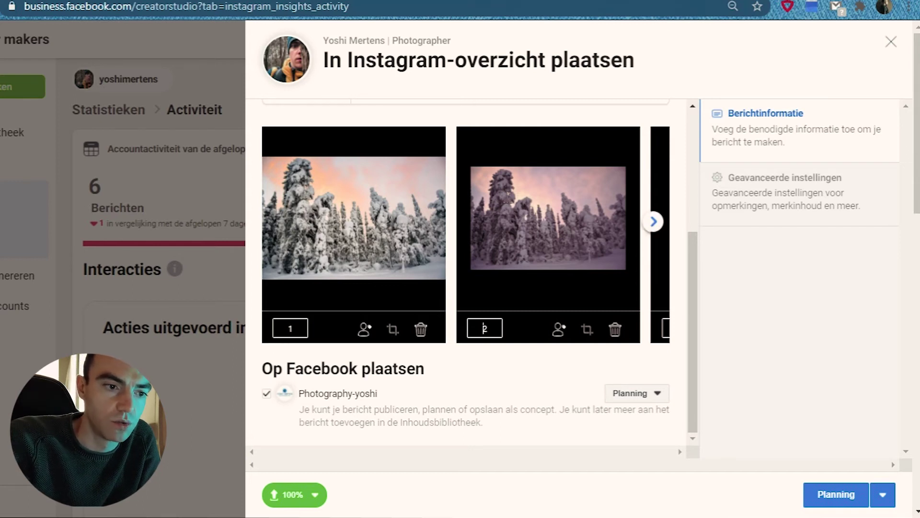
# Check the carousel order and open the first photo in the 1:1 crop editor.
pyautogui.click(655, 221)
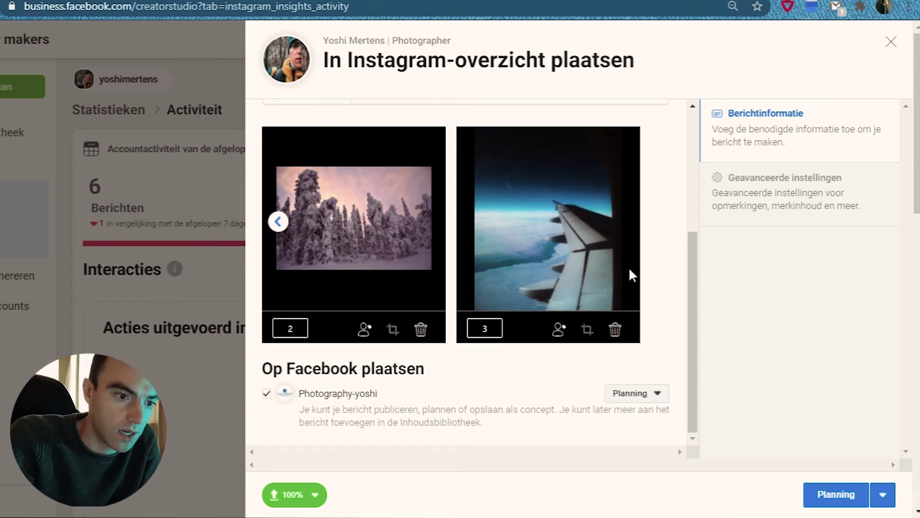
pyautogui.click(278, 222)
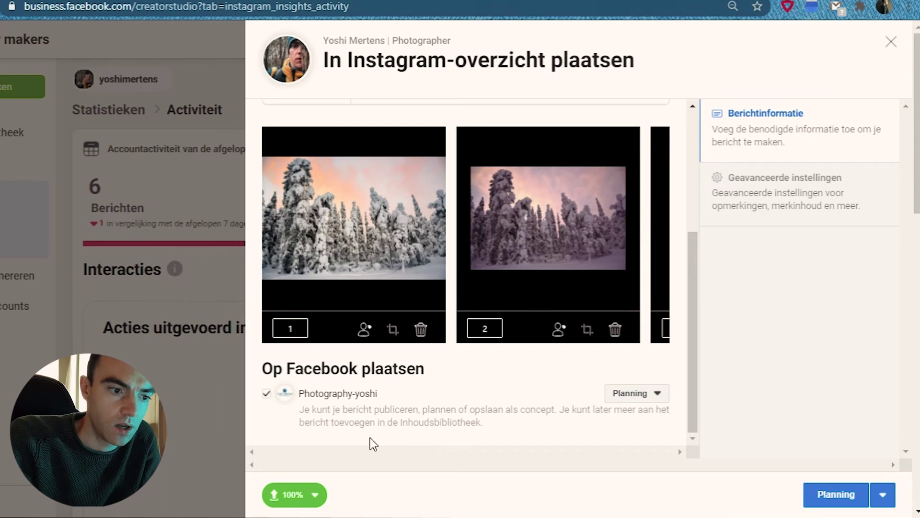
pyautogui.click(391, 338)
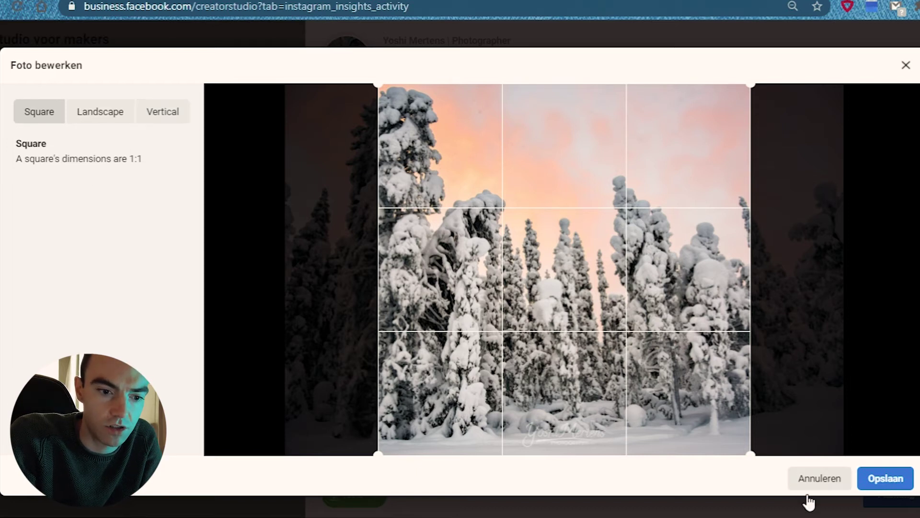
# Close the crop window unchanged, then try a landscape crop on photo 2 and discard it.
pyautogui.click(821, 484)
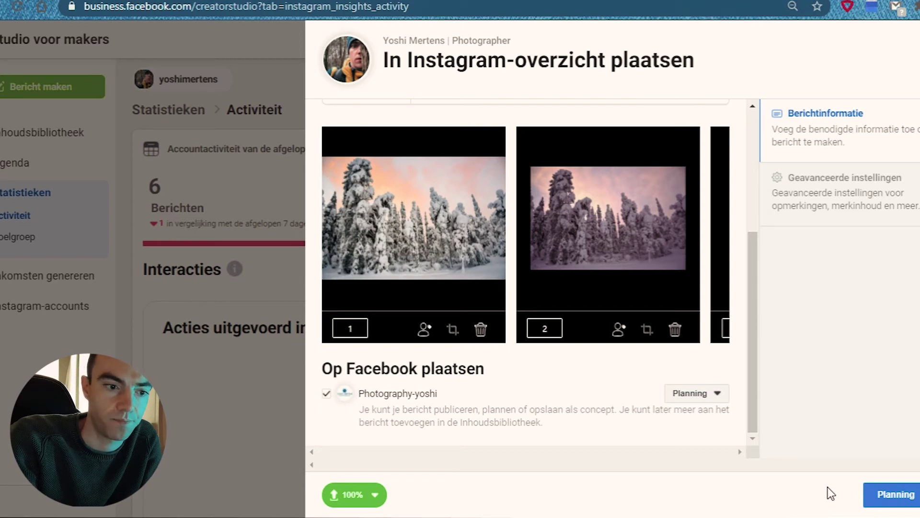
pyautogui.click(647, 330)
pyautogui.click(98, 114)
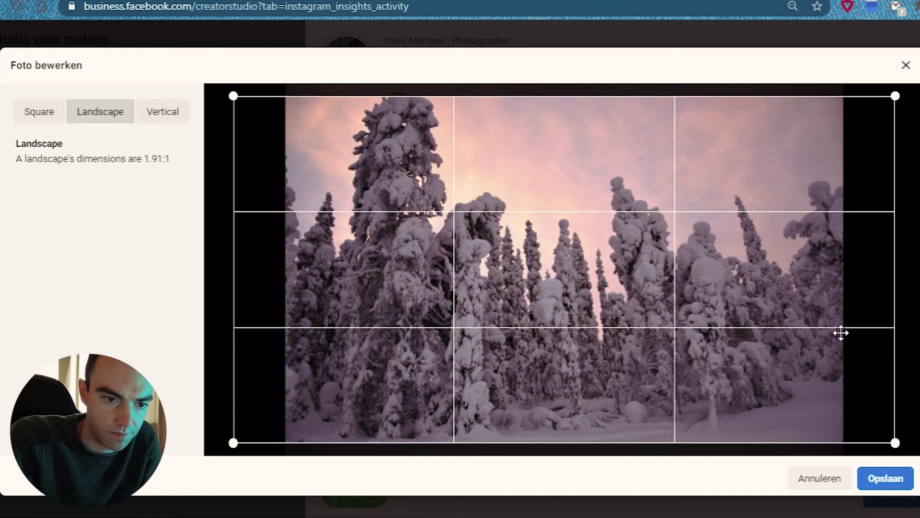
pyautogui.moveTo(824, 341); pyautogui.dragTo(786, 253)
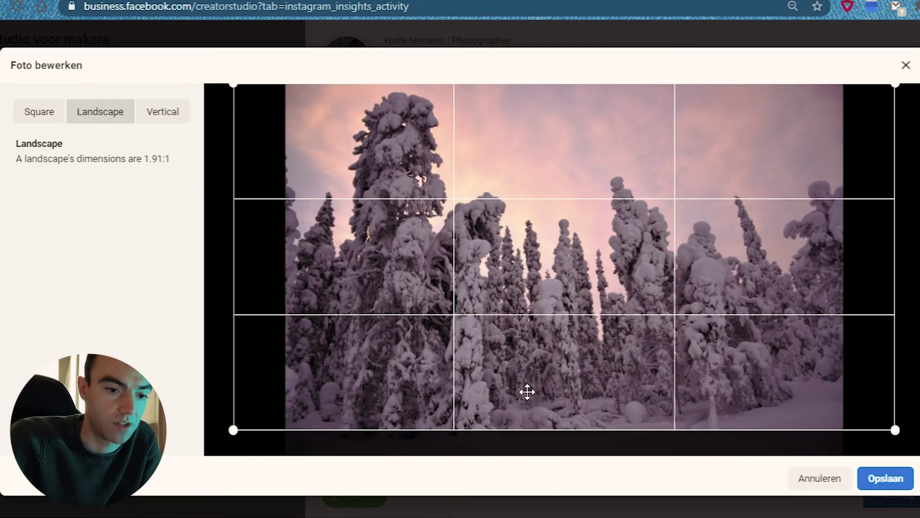
pyautogui.click(813, 485)
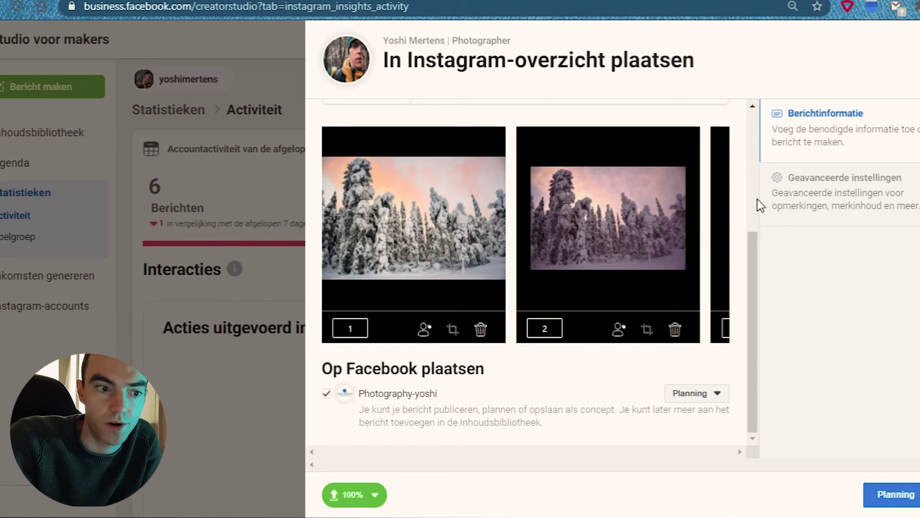
# Crop the plane-wing photo to a vertical 4:5 frame at its top, save, and return to photo 1.
pyautogui.click(717, 224)
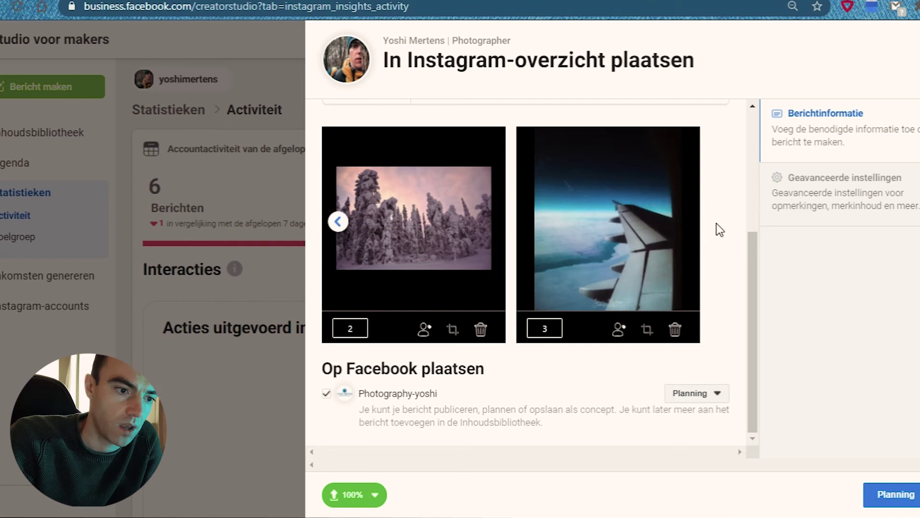
pyautogui.click(648, 329)
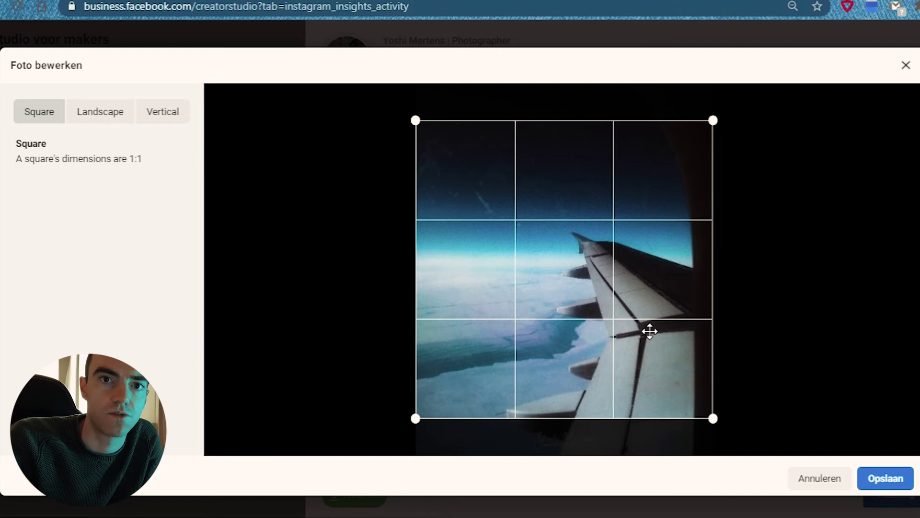
pyautogui.moveTo(650, 331); pyautogui.dragTo(387, 260)
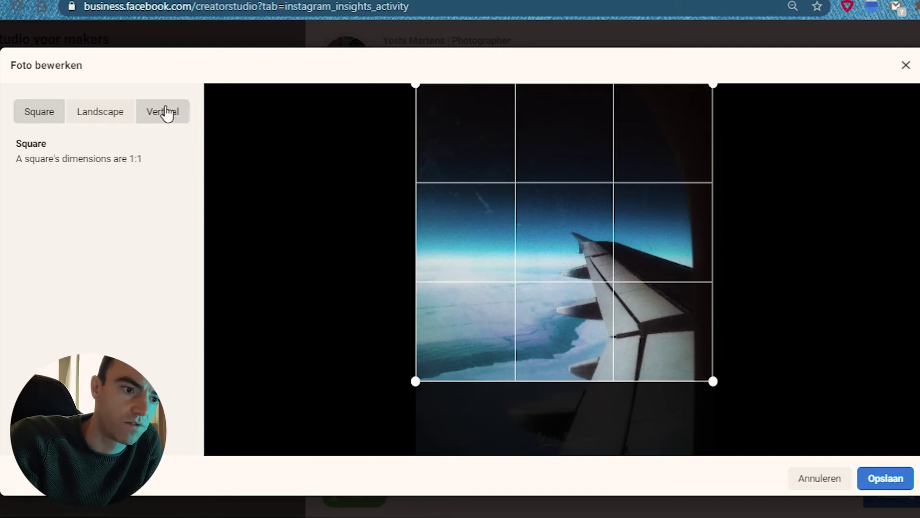
pyautogui.click(165, 113)
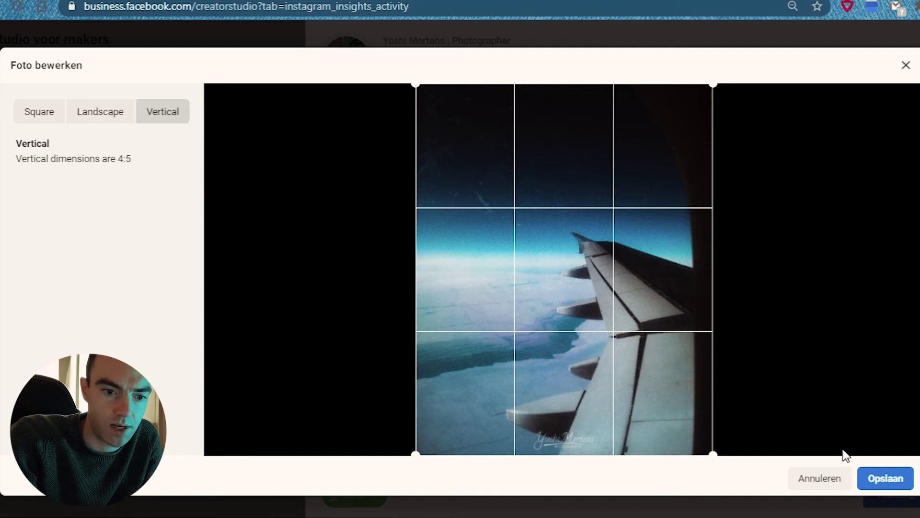
pyautogui.click(876, 480)
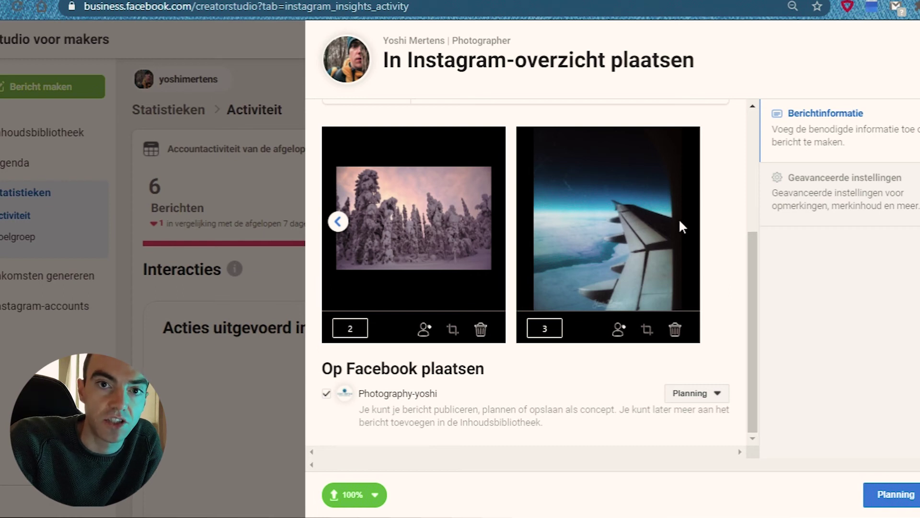
pyautogui.click(338, 222)
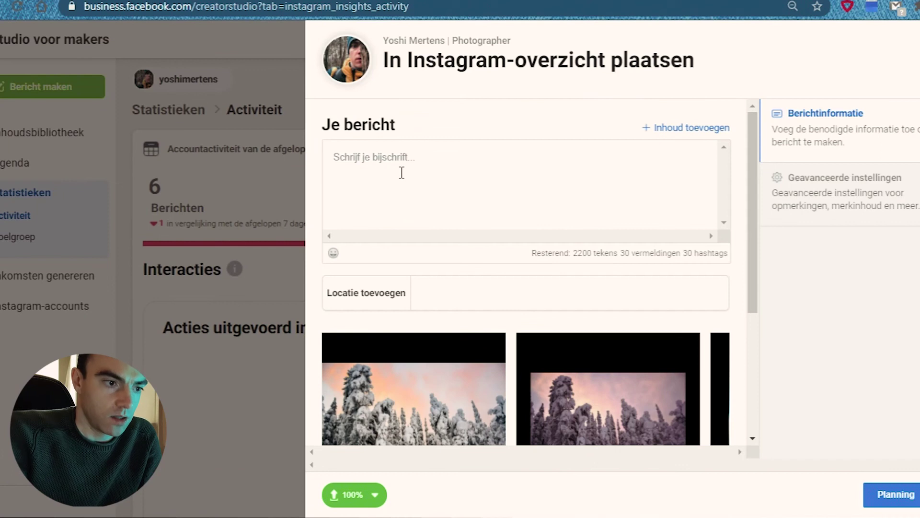
# Place the cursor in the empty 'Schrijf je bijschrift' caption box.
pyautogui.click(402, 173)
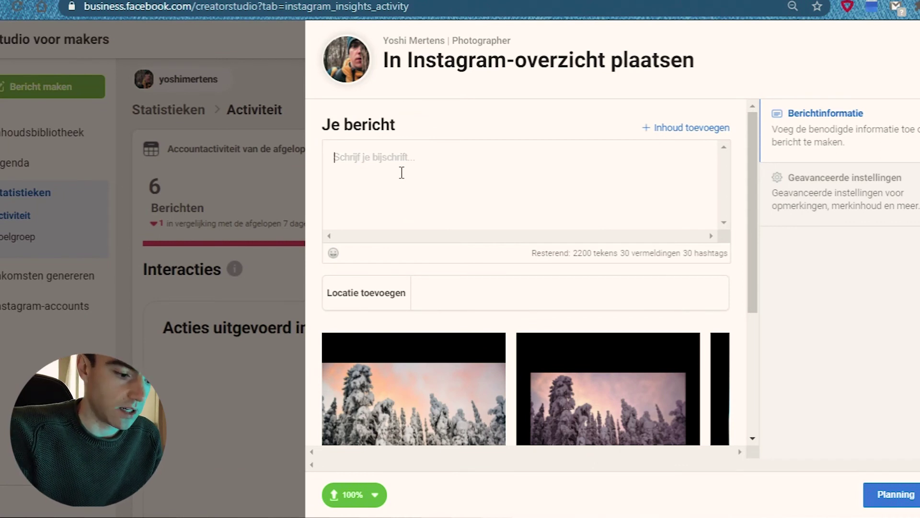
# Write 'Description' and 'Text' on separate caption lines, then start the hashtag '#thewe' on a new line.
pyautogui.write('Descrit')
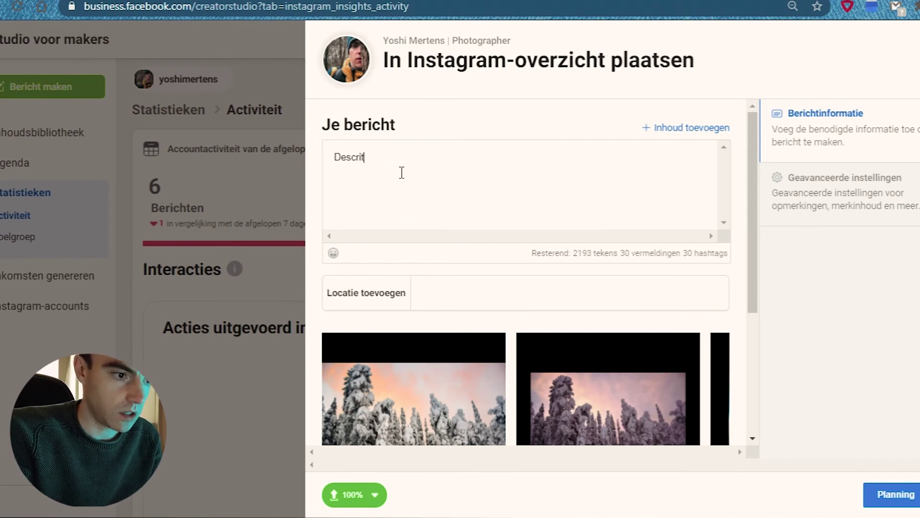
pyautogui.press('BackSpace')
pyautogui.write('ption')
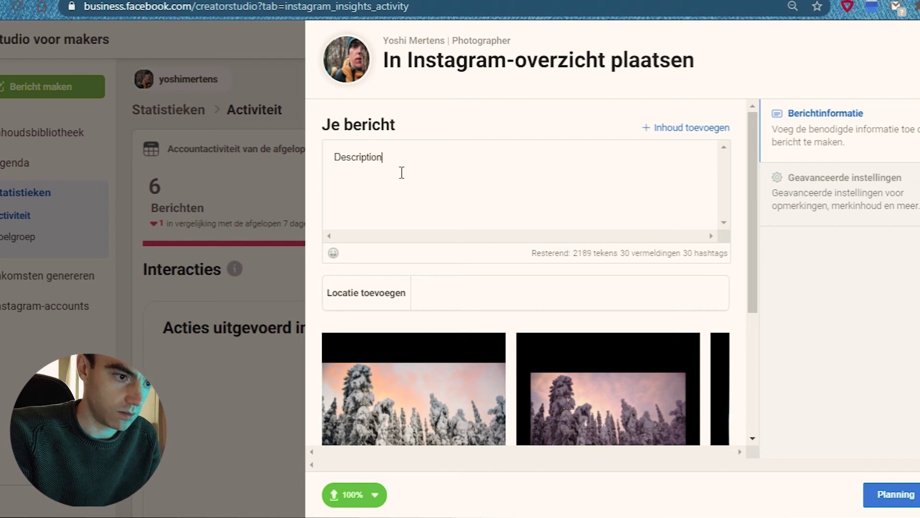
pyautogui.press('Return')
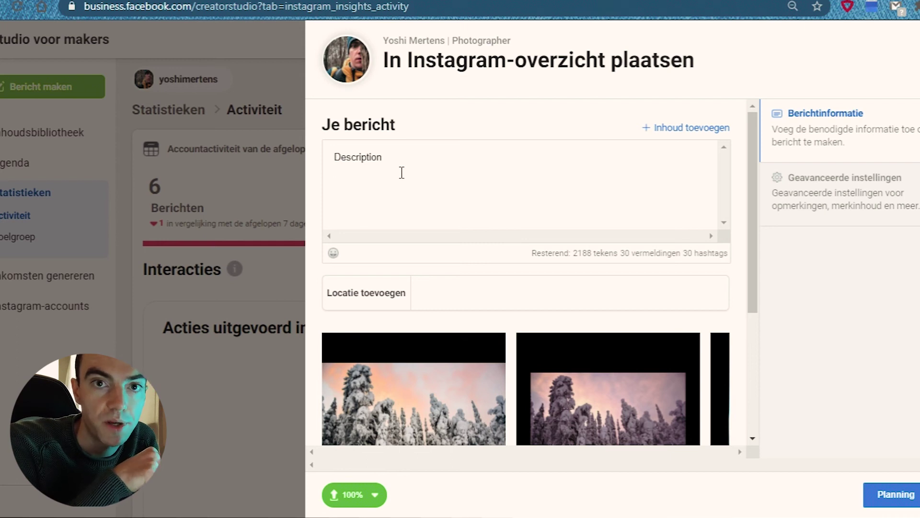
pyautogui.press('Return')
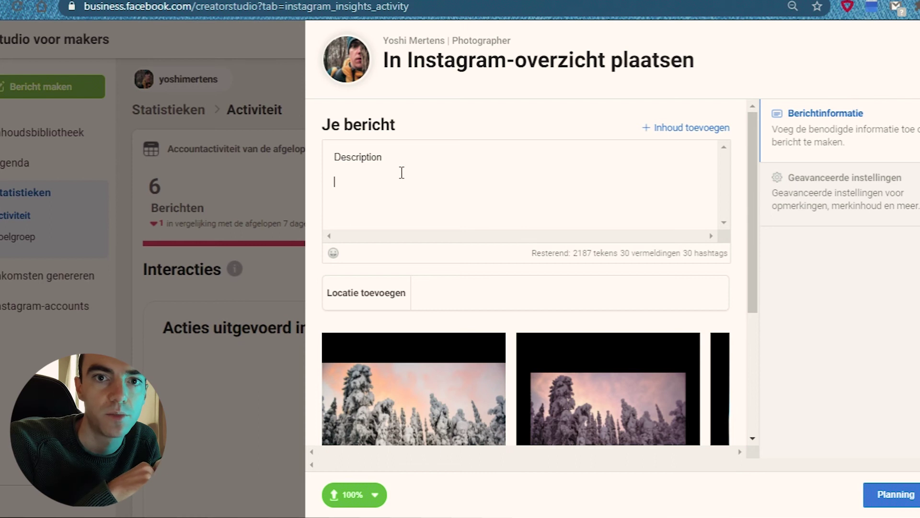
pyautogui.write('T')
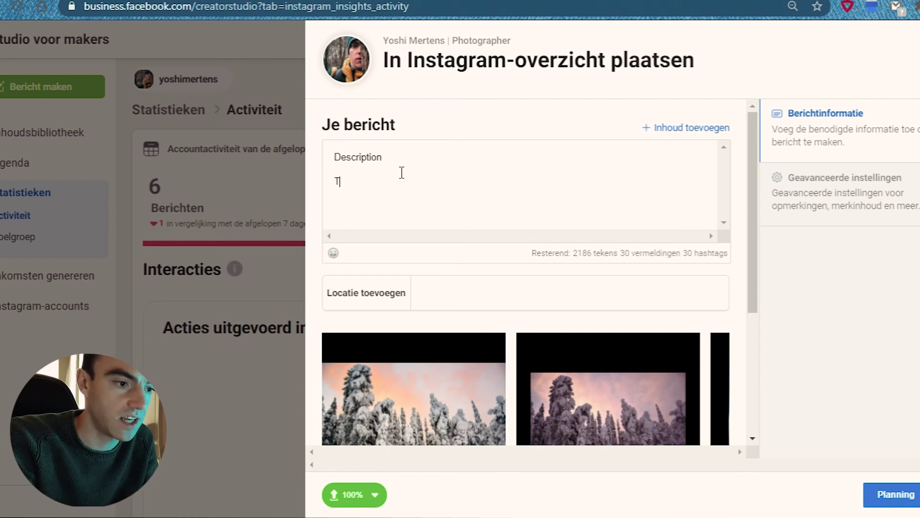
pyautogui.write('ext')
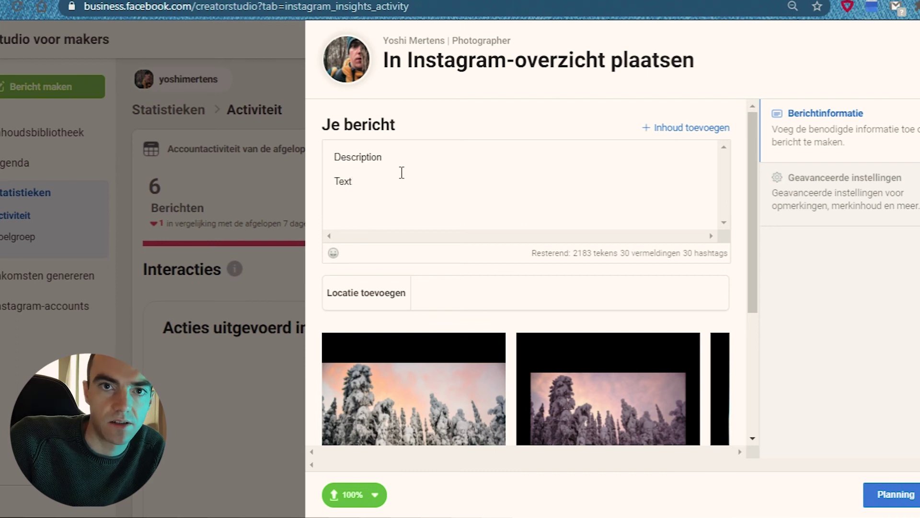
pyautogui.click(375, 167)
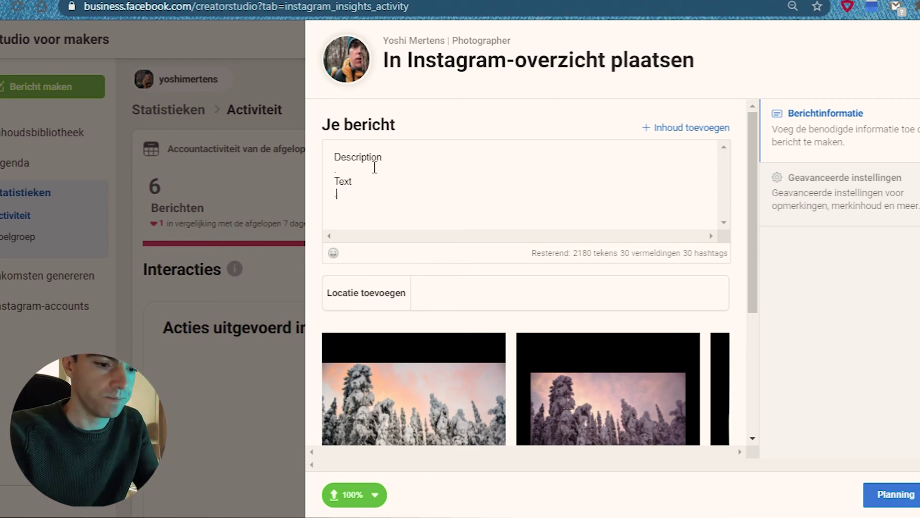
pyautogui.press('Return')
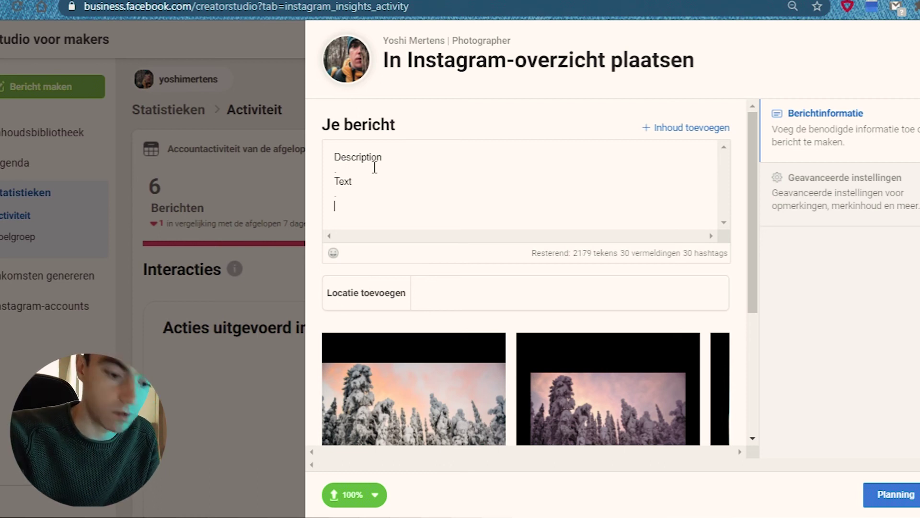
pyautogui.write('#')
pyautogui.press('BackSpace')
pyautogui.write('#thew')
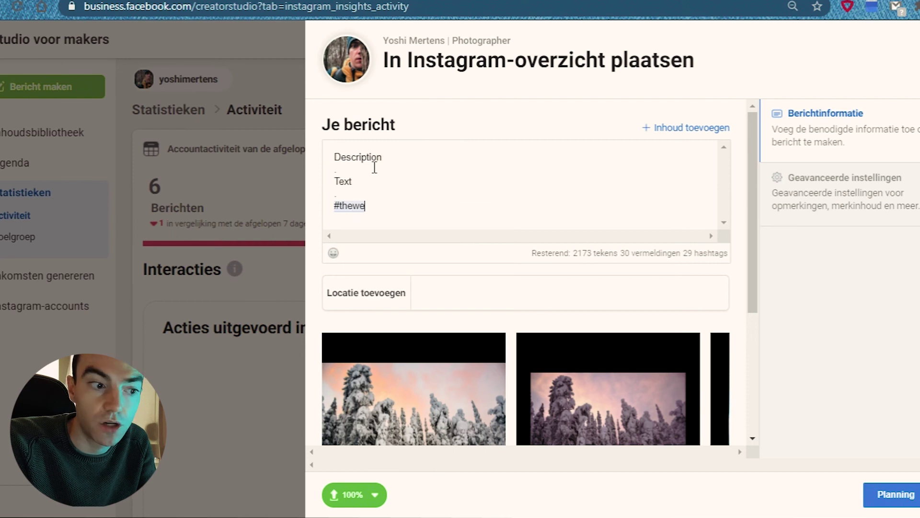
pyautogui.write('e')
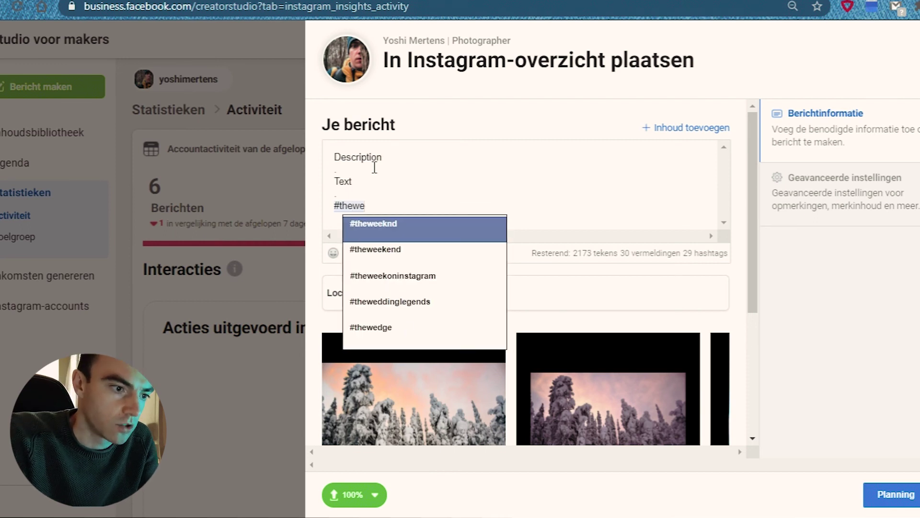
# Open instagram.com in a new browser tab, use its search box, then return to Creator Studio.
pyautogui.hotkey('ctrl', 't')
pyautogui.write('instagram.com')
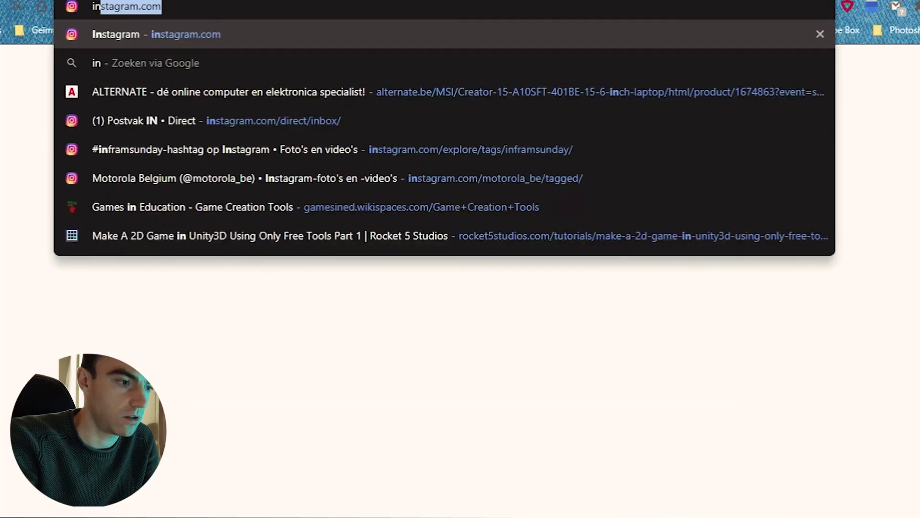
pyautogui.press('Return')
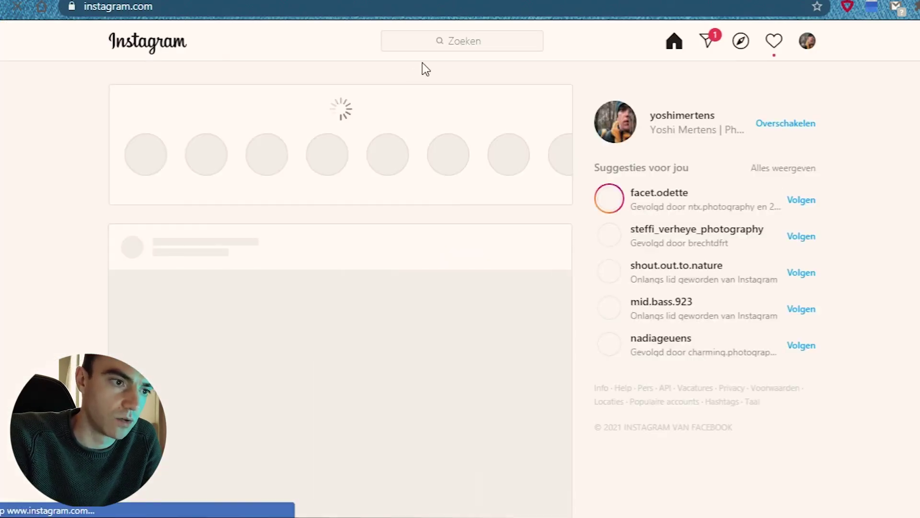
pyautogui.click(444, 48)
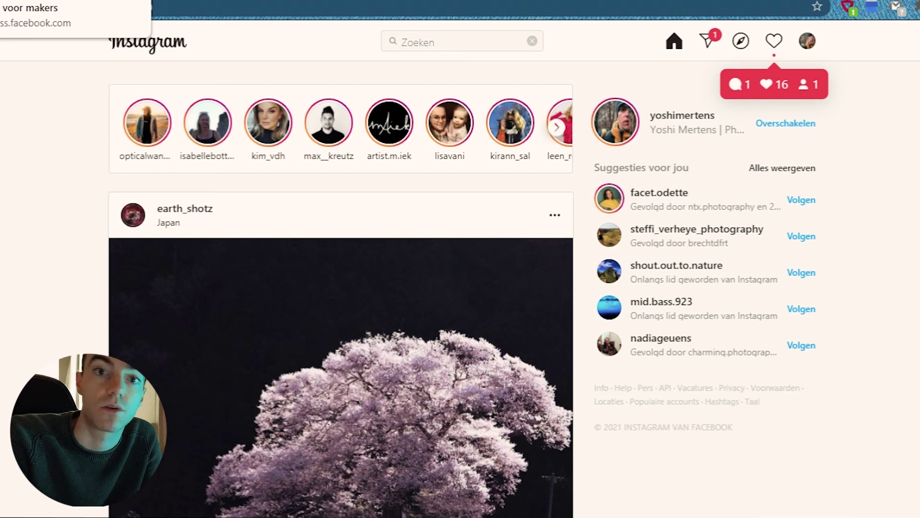
pyautogui.click(48, 1)
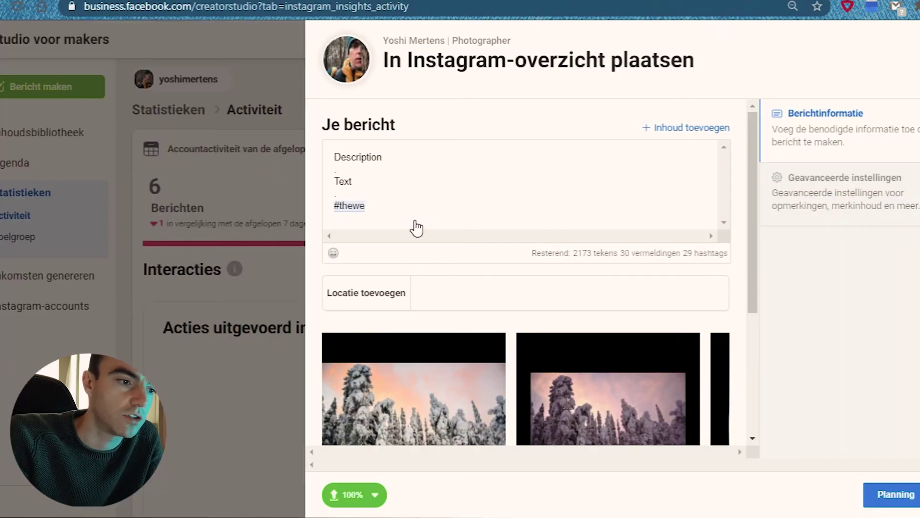
pyautogui.click(397, 205)
pyautogui.hotkey('shift', 'Left')
pyautogui.hotkey('shift', 'Left')
pyautogui.hotkey('shift', 'Left')
pyautogui.hotkey('shift', 'Left')
pyautogui.hotkey('shift', 'Left')
pyautogui.hotkey('shift', 'Left')
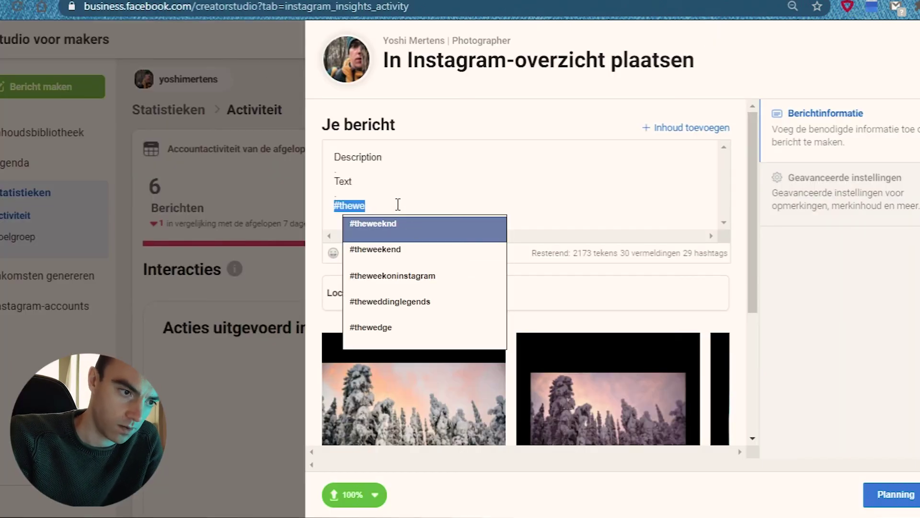
pyautogui.scroll(-2, 398, 205)
pyautogui.press('Return')
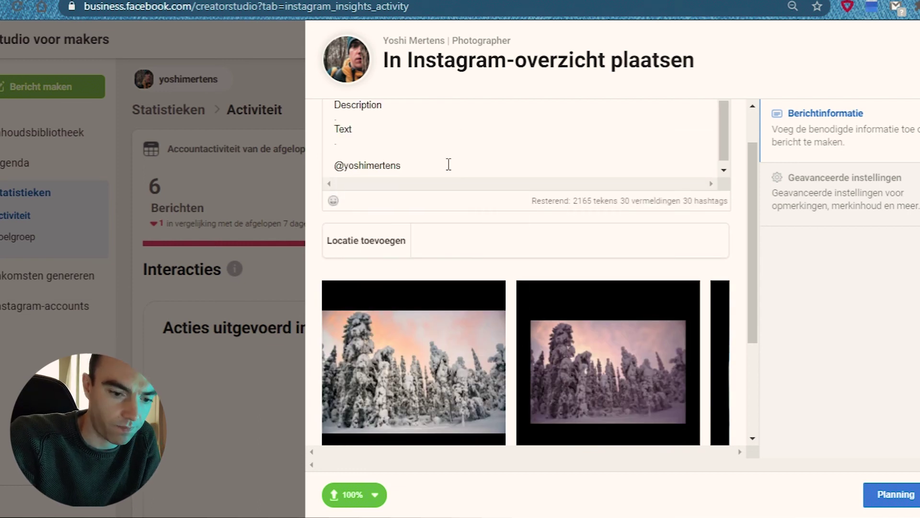
pyautogui.press('Return')
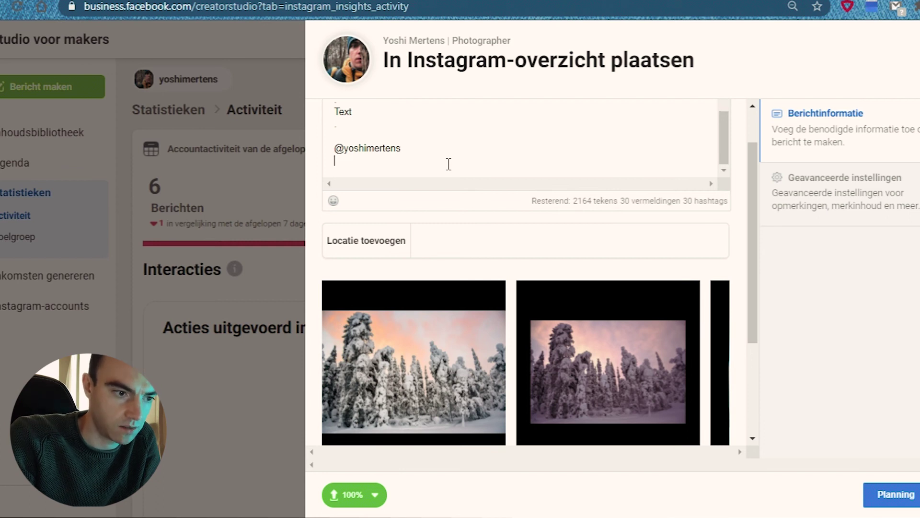
pyautogui.scroll(-3, 424, 333)
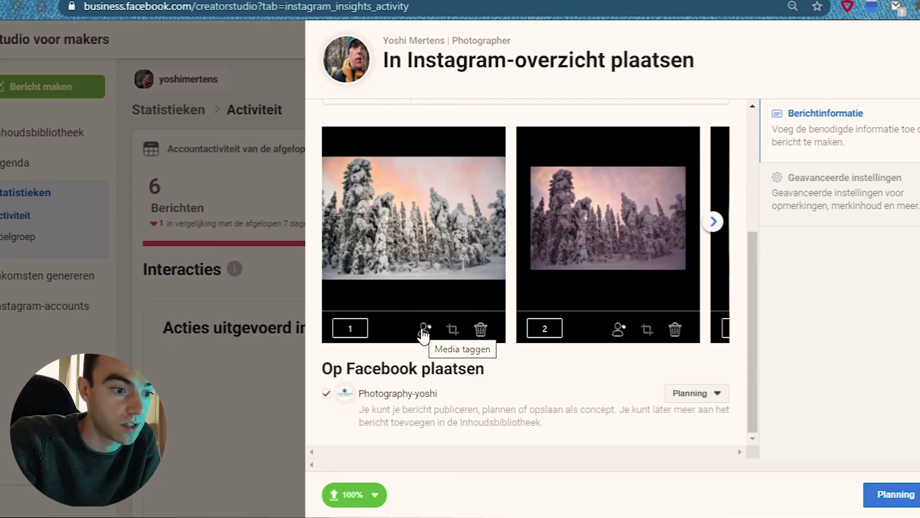
# Tag the camera brand's account, found by searching 'nik', at the first photo's top-left and save.
pyautogui.click(424, 330)
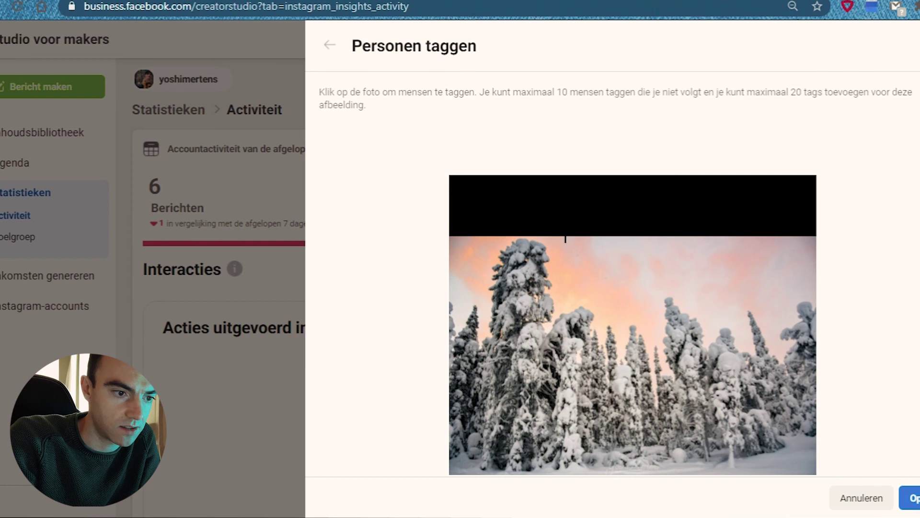
pyautogui.click(467, 255)
pyautogui.write('s')
pyautogui.press('BackSpace')
pyautogui.write('nik')
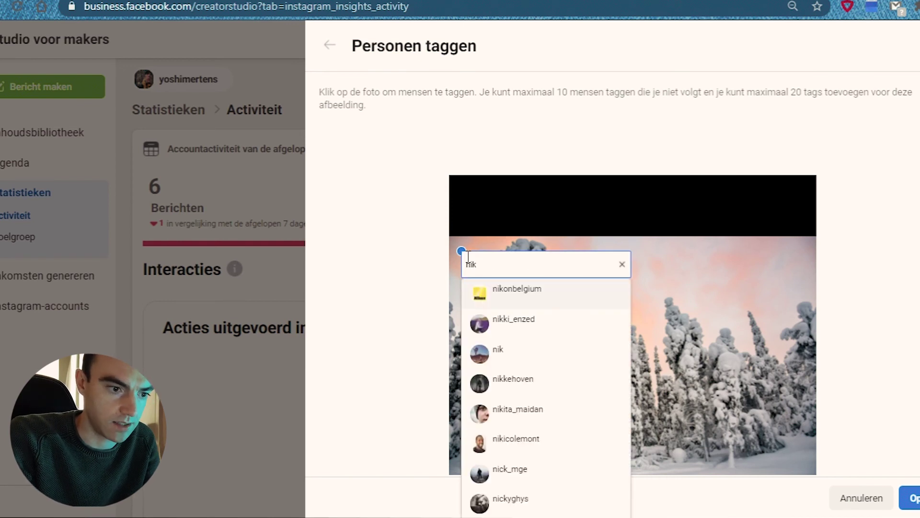
pyautogui.click(522, 285)
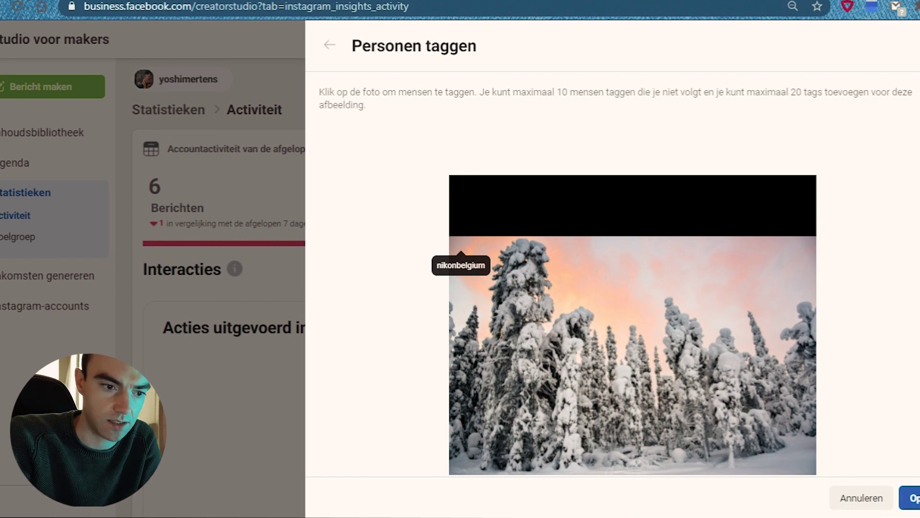
pyautogui.click(911, 498)
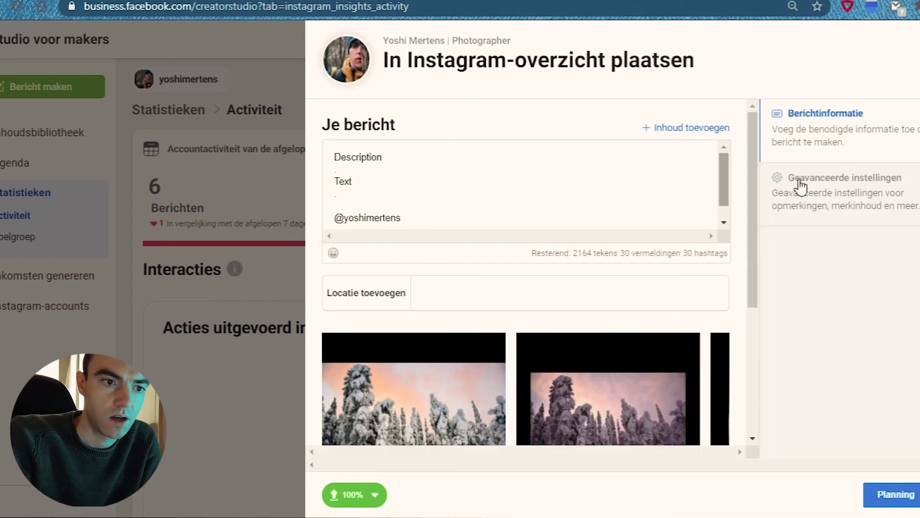